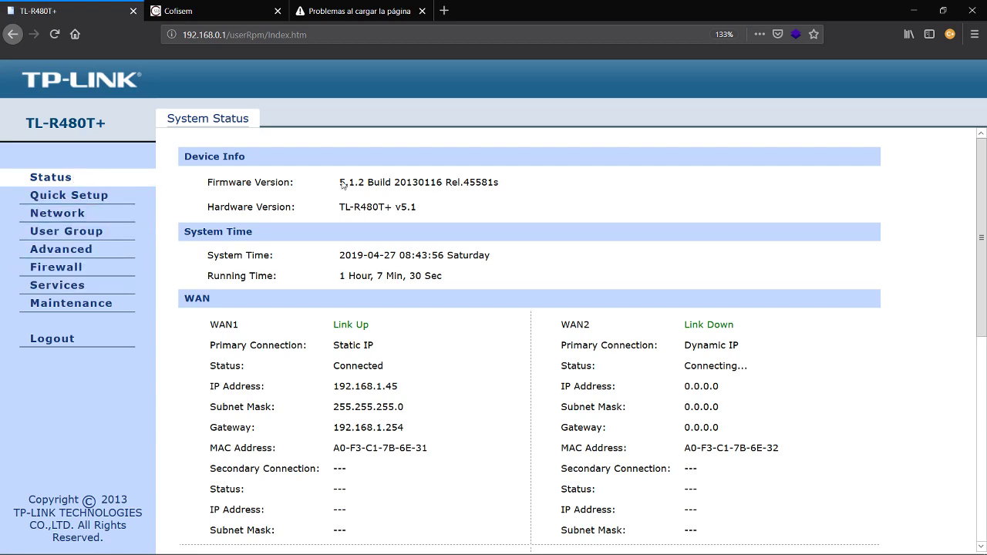
Step: Examine the router's firmware version in the device information
drag(342, 182, 507, 184)
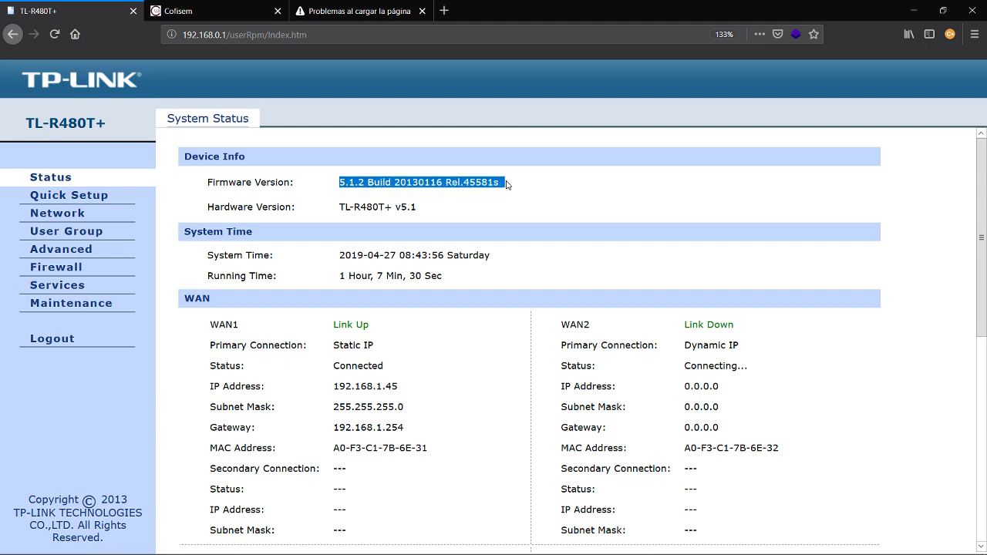
click(507, 183)
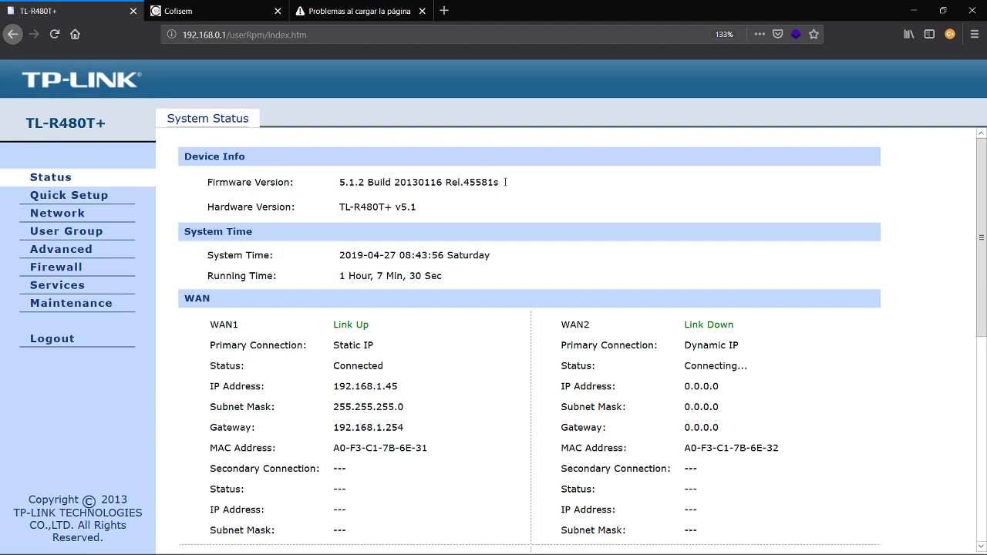
drag(505, 184, 333, 189)
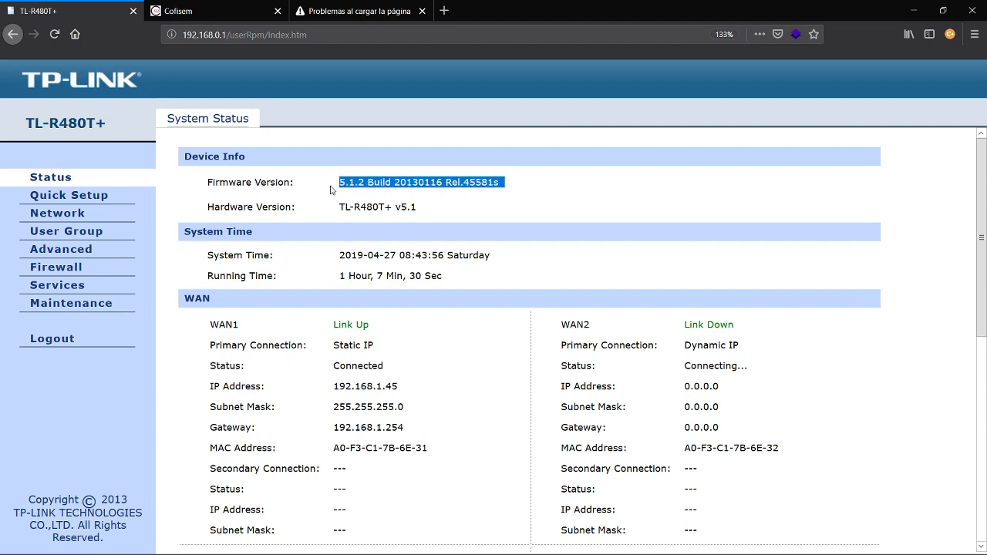
Step: Open the web filtering settings in the firewall's access control section
click(67, 269)
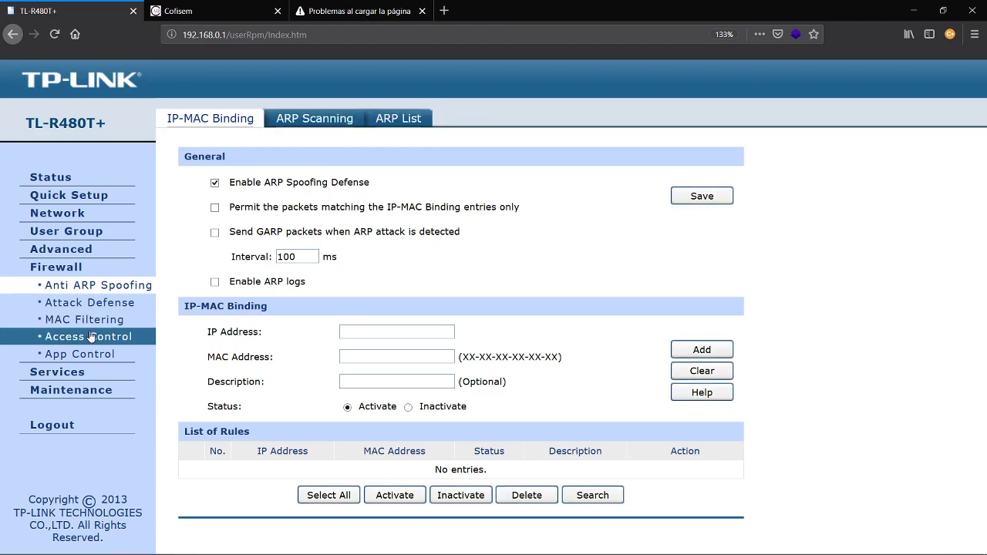
click(94, 341)
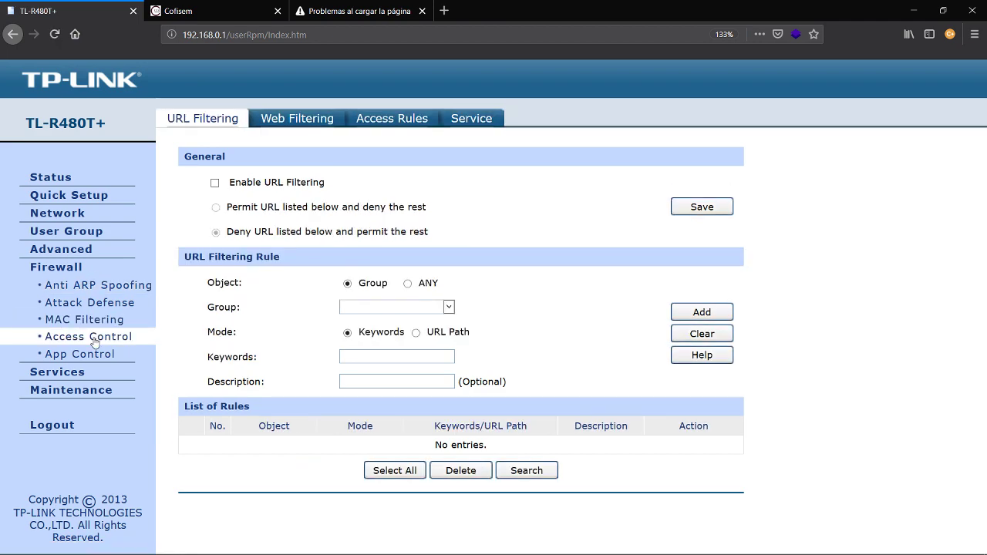
click(296, 120)
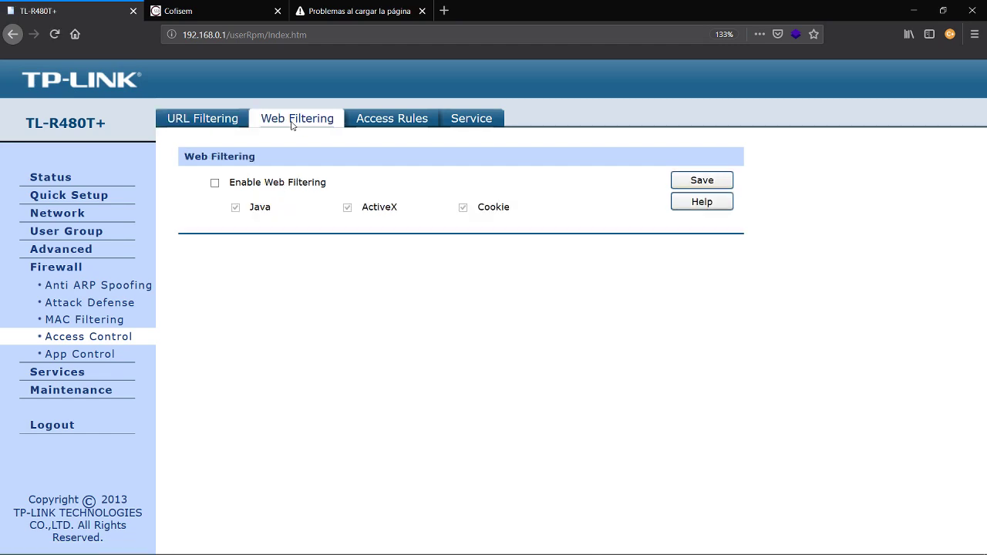
Step: Enable web filtering and examine its Java, ActiveX and Cookie options
click(215, 183)
drag(271, 209, 249, 211)
drag(361, 208, 400, 211)
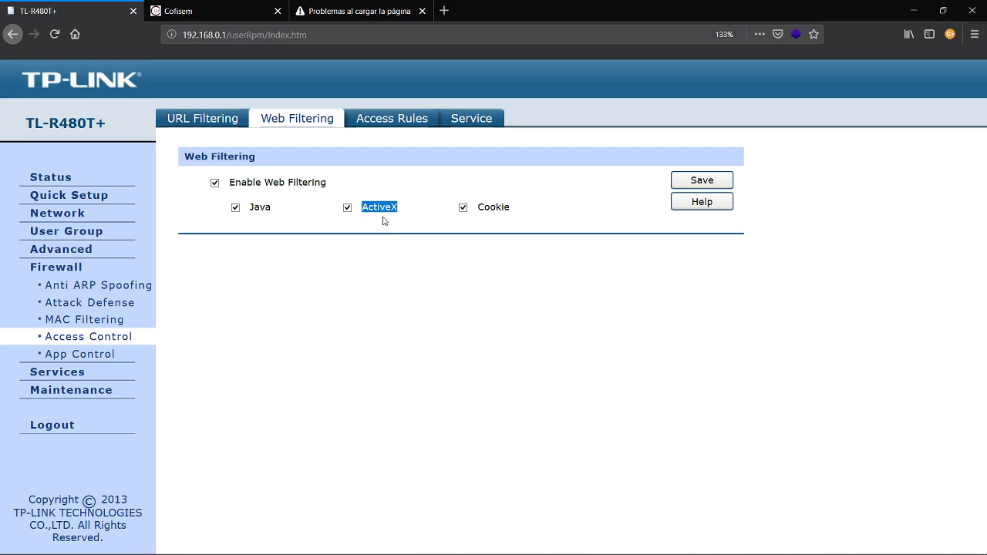
click(484, 208)
drag(478, 208, 512, 213)
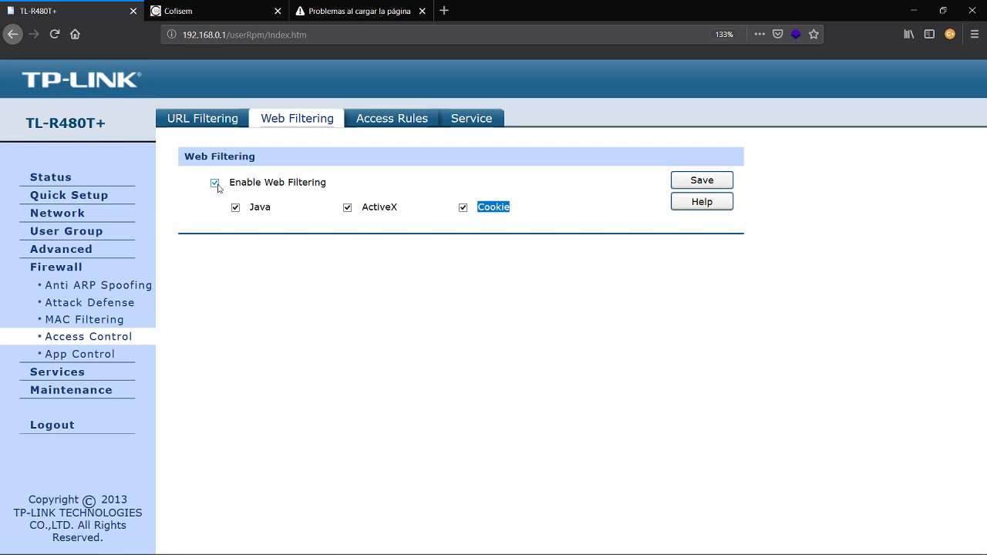
drag(535, 209, 250, 210)
drag(416, 209, 364, 205)
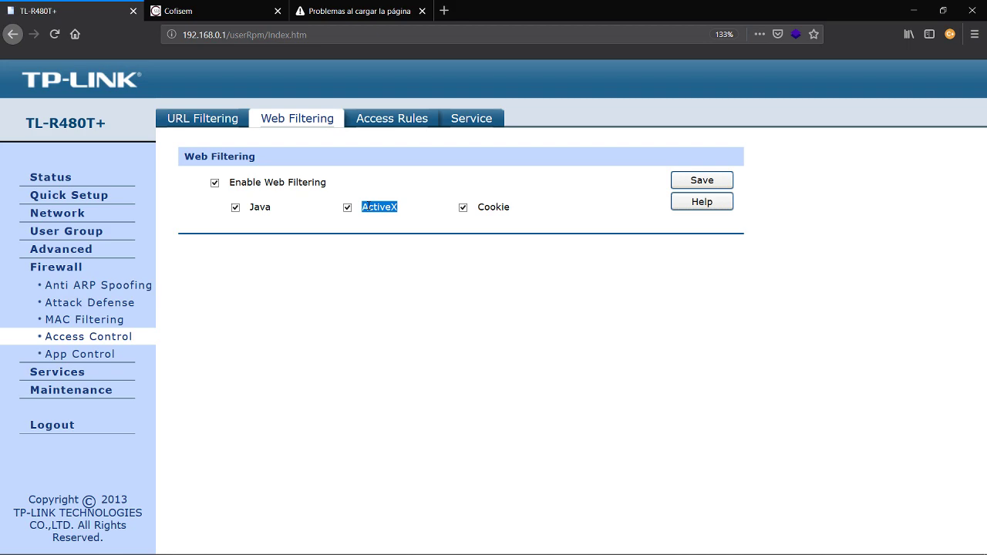
click(363, 209)
drag(359, 209, 397, 208)
click(512, 209)
mouse_move(512, 210)
mouse_down()
mouse_move(477, 207)
mouse_move(510, 206)
mouse_up()
click(479, 205)
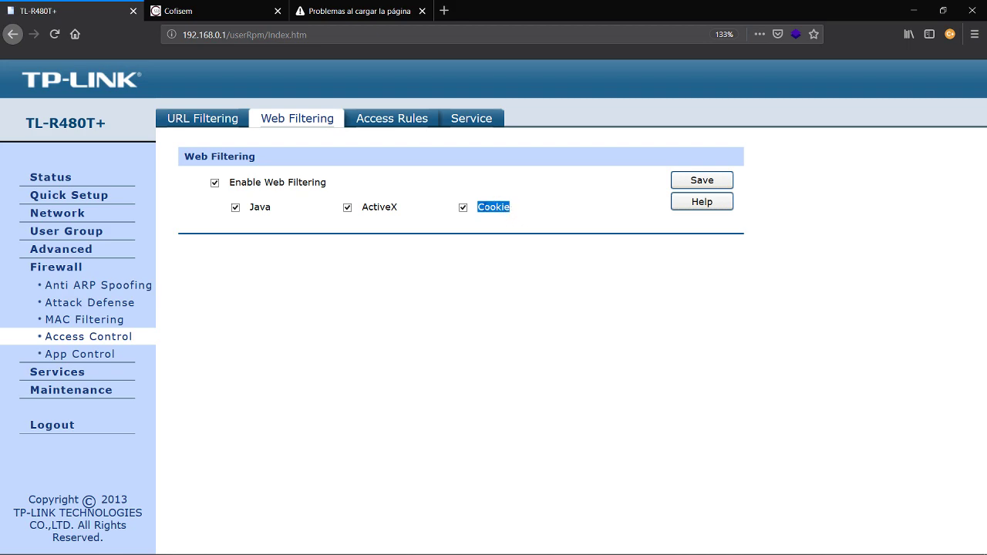
click(509, 207)
double_click(495, 207)
Step: Disable web filtering and save the setting
click(214, 183)
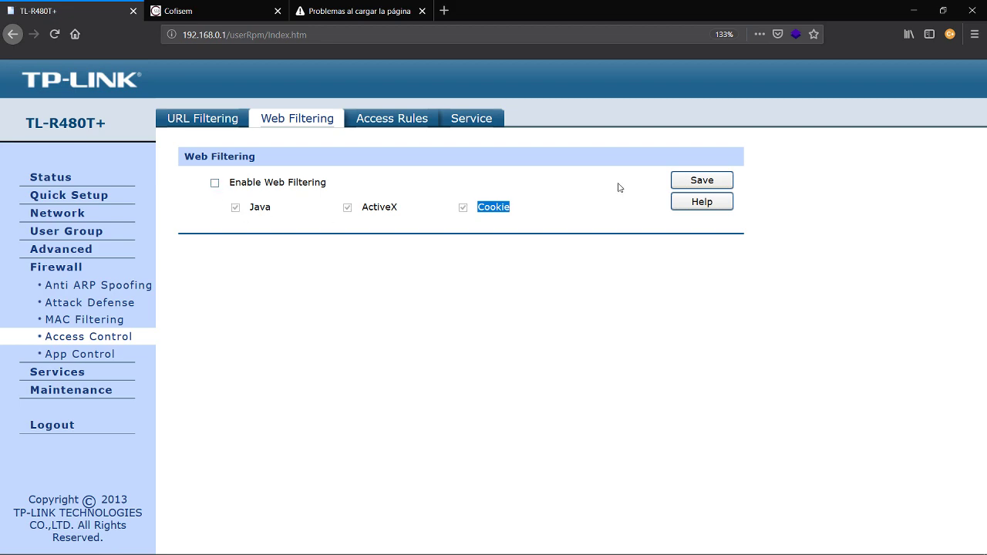
click(688, 185)
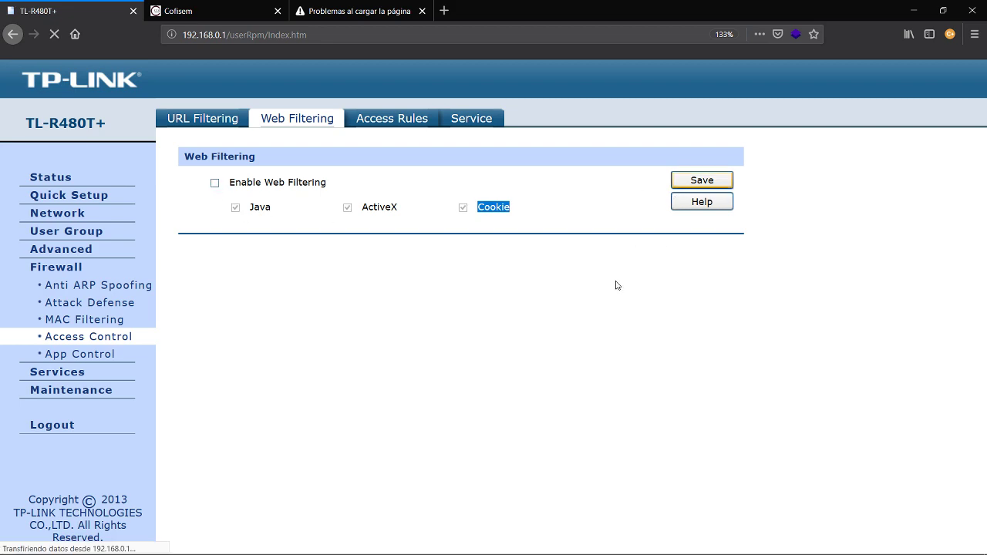
Step: Begin a new firewall access rule with the Block policy and the ICMP service
click(395, 120)
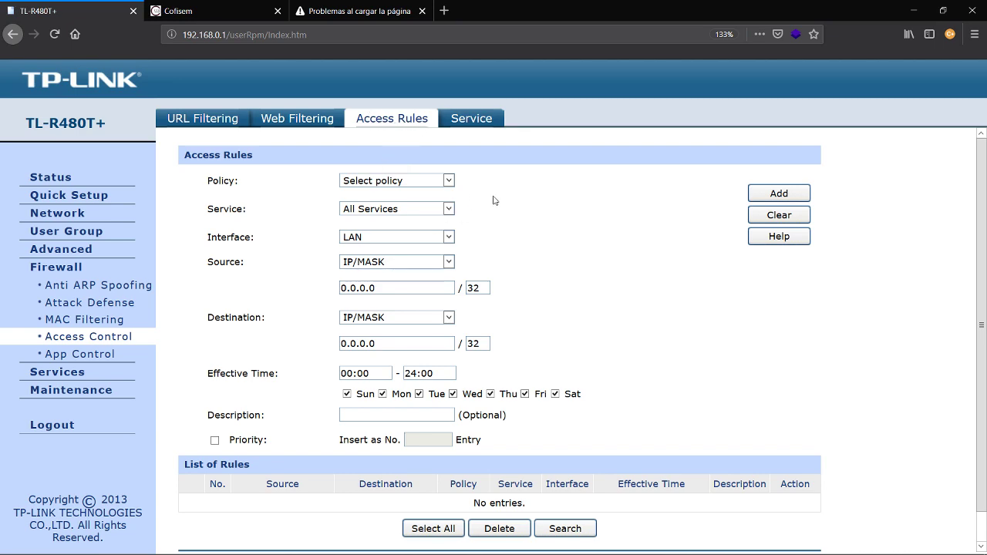
click(447, 182)
click(389, 223)
click(431, 211)
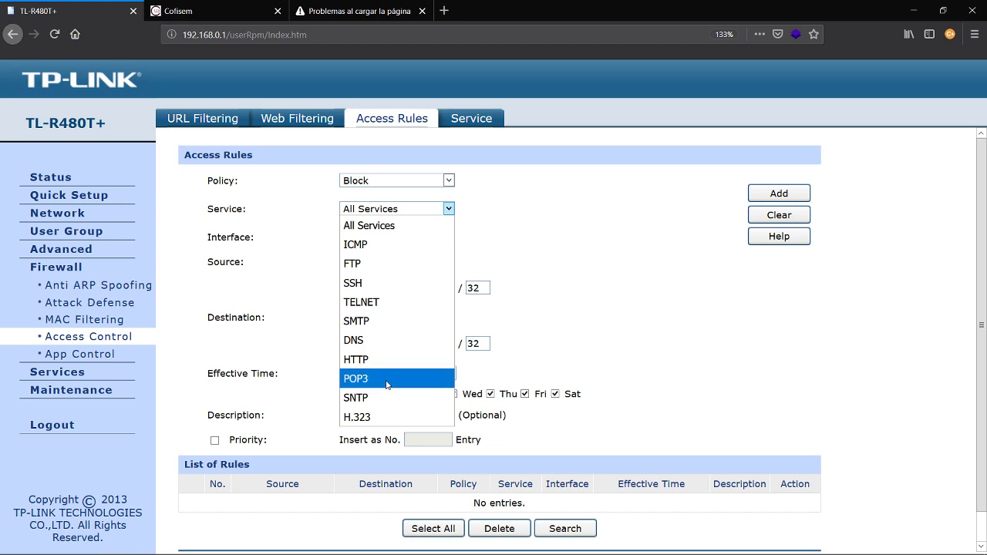
click(368, 248)
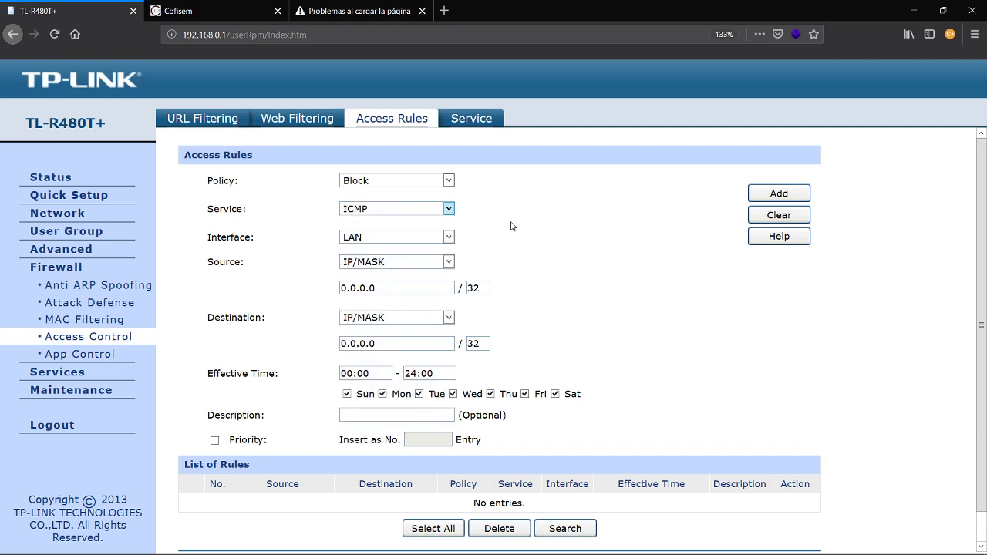
Step: Open a Windows command prompt beside the rule form and ping google.com to test connectivity
key(super+r)
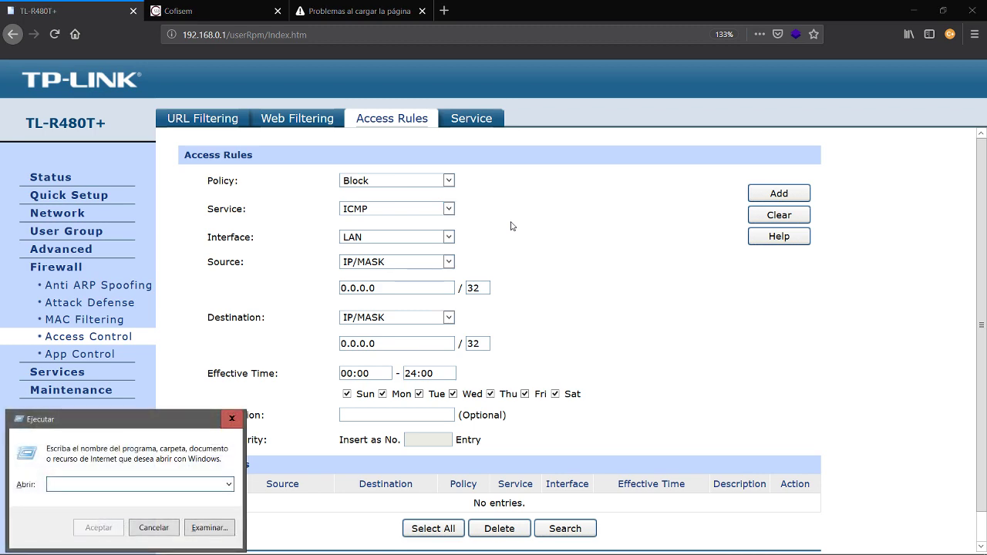
text(cmd)
key(Return)
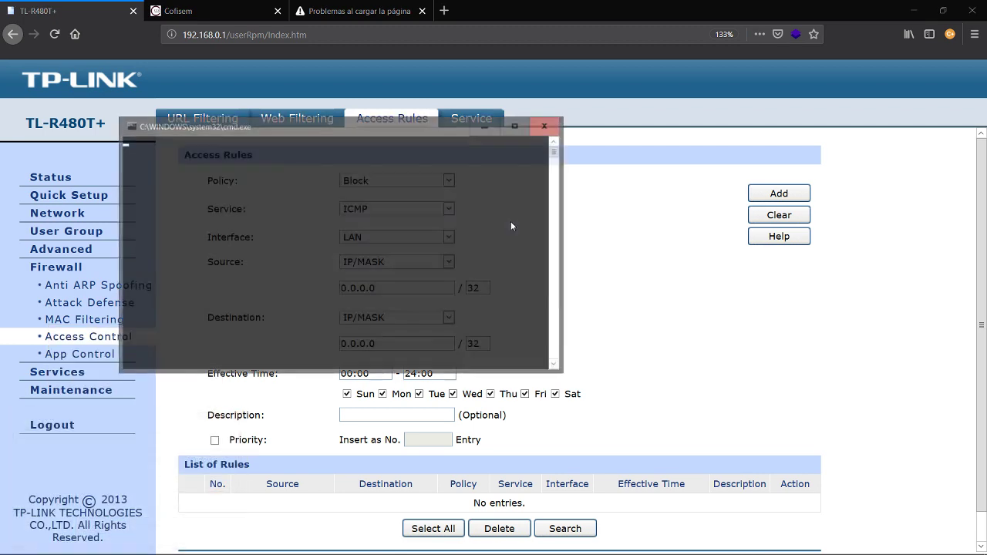
drag(363, 122, 751, 101)
text(ping )
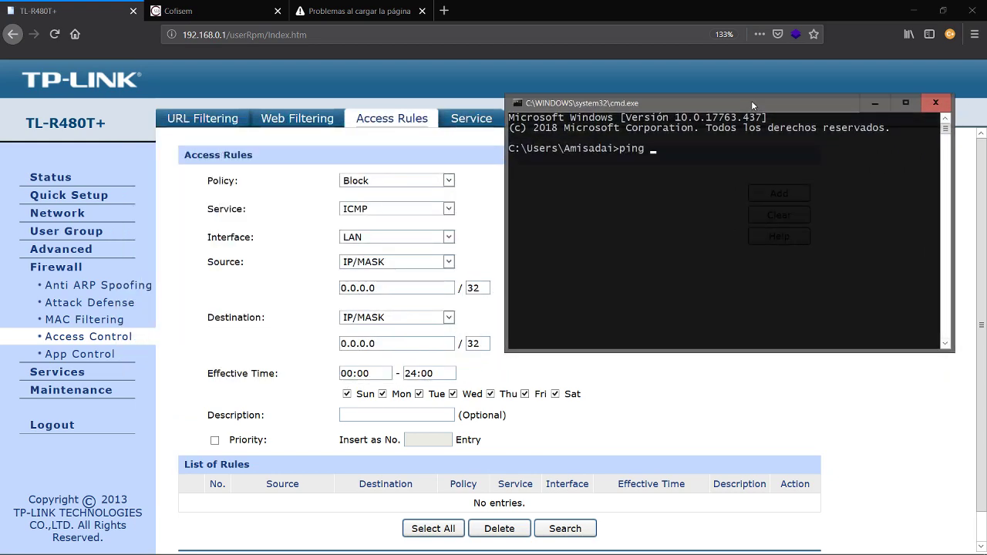
text(google.com)
key(Return)
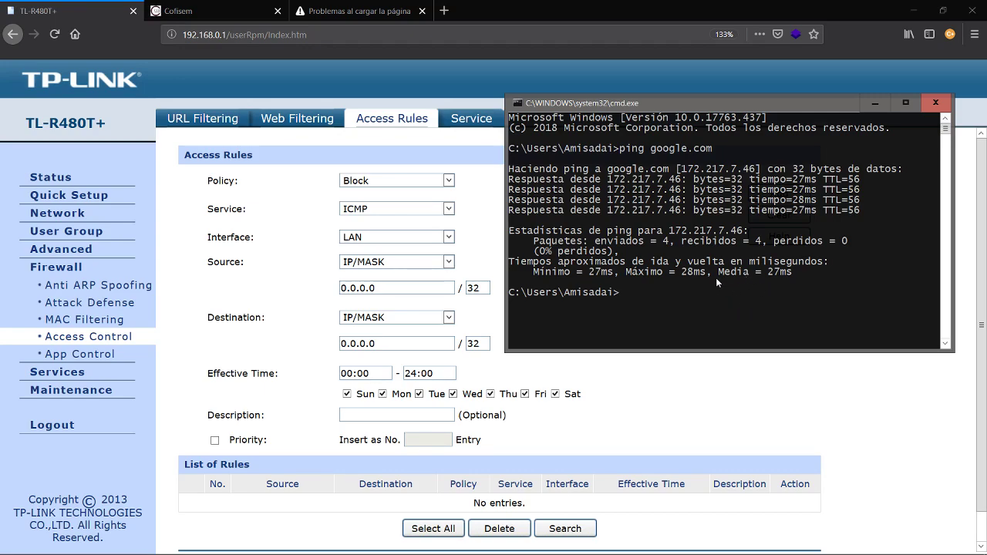
Step: Start a continuous ping to google.com with the -t option
key(Up)
text(-t)
key(Return)
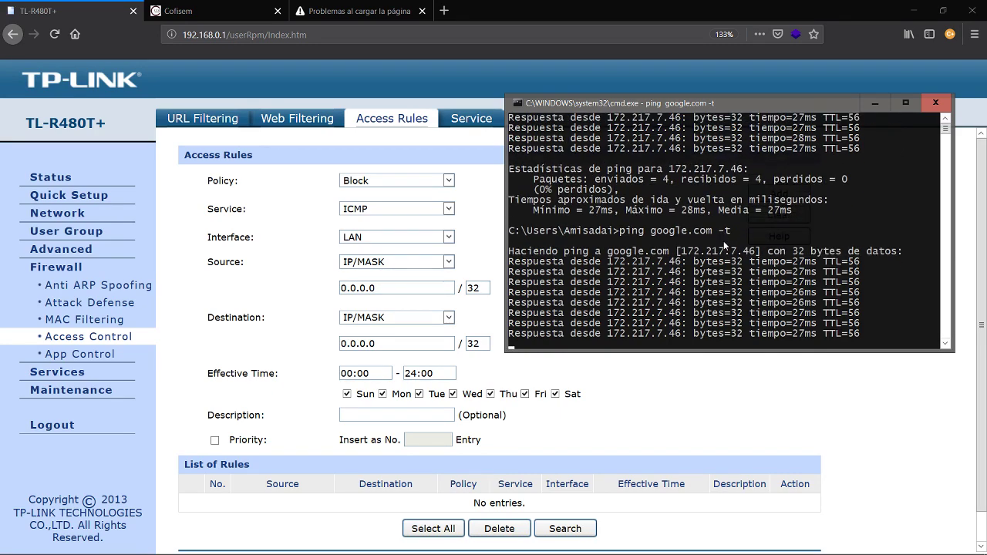
Step: Switch back to the browser, keep Block and ICMP for the rule, and set its source and destination to ANY
click(476, 209)
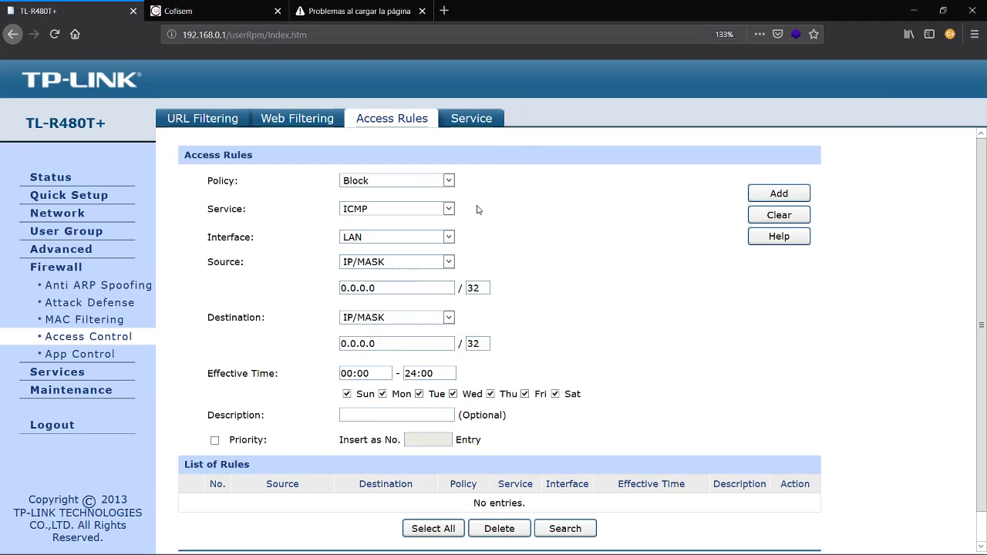
click(351, 183)
click(355, 213)
click(356, 212)
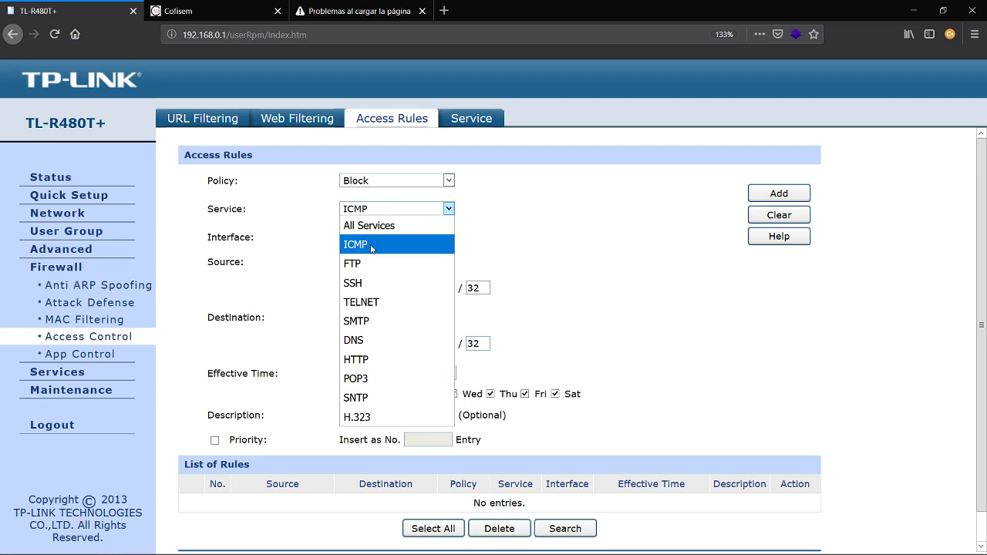
click(371, 245)
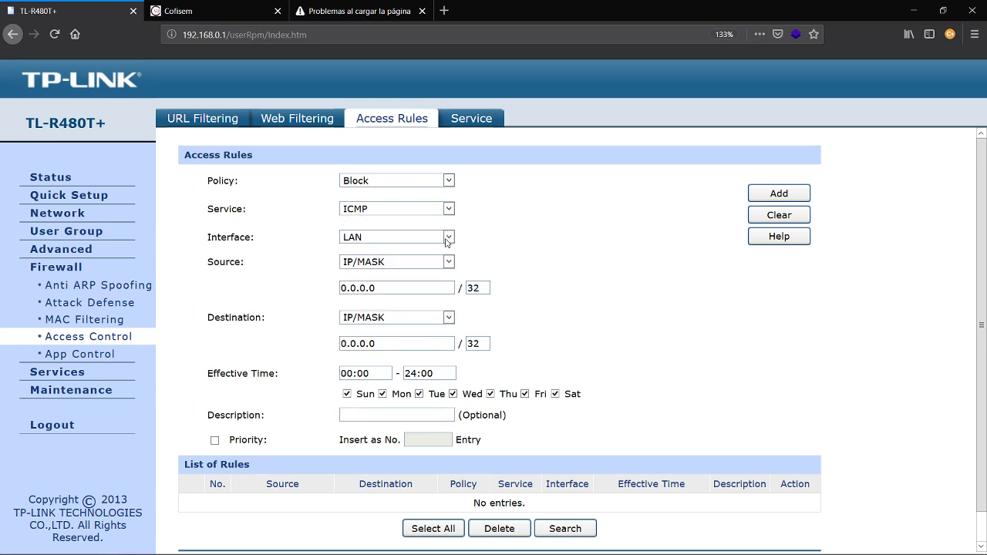
click(389, 264)
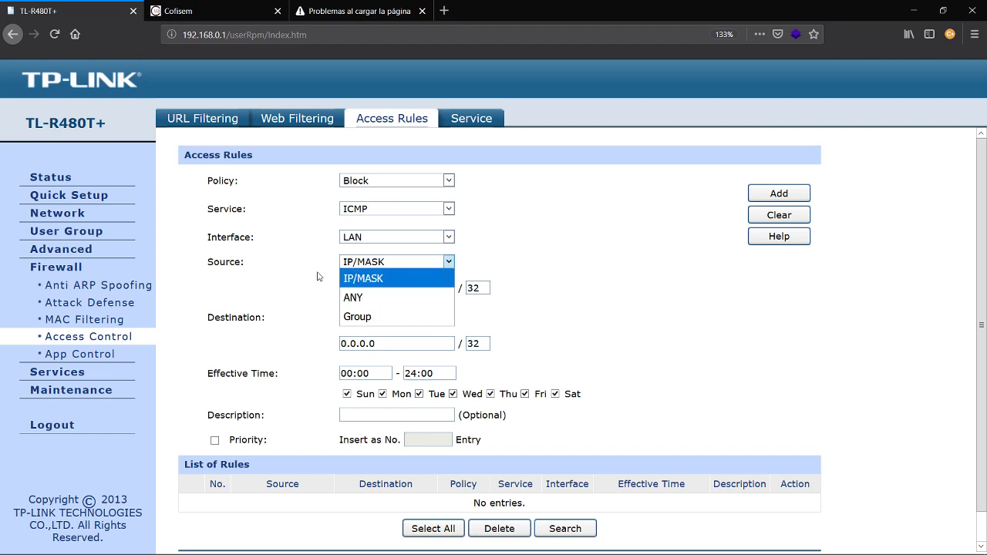
click(361, 299)
click(384, 291)
click(355, 325)
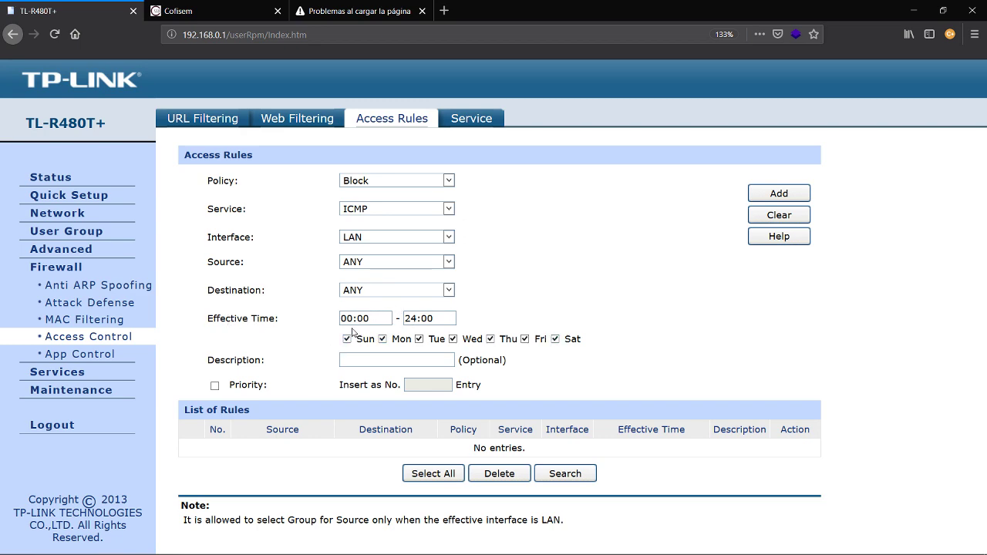
Step: Describe the rule as "cancelar ping en toda la red" and add it to the list of rules
click(379, 359)
text(cancelar ping en todos)
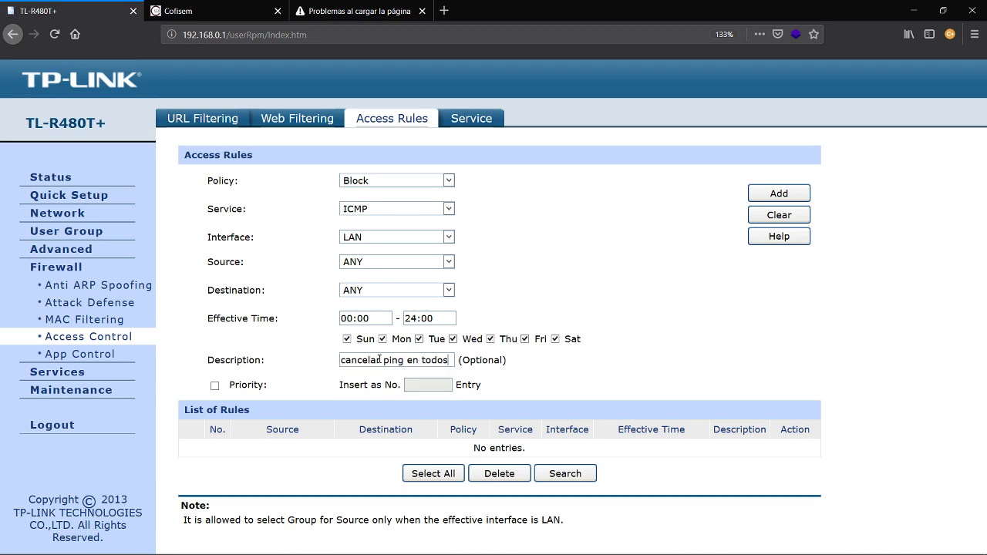
key(BackSpace)
text(a la red)
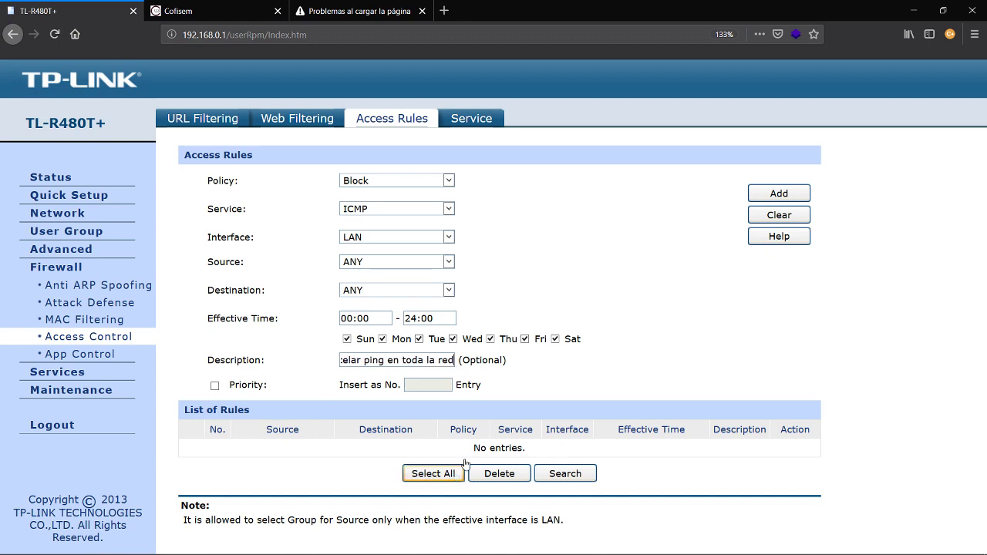
click(769, 205)
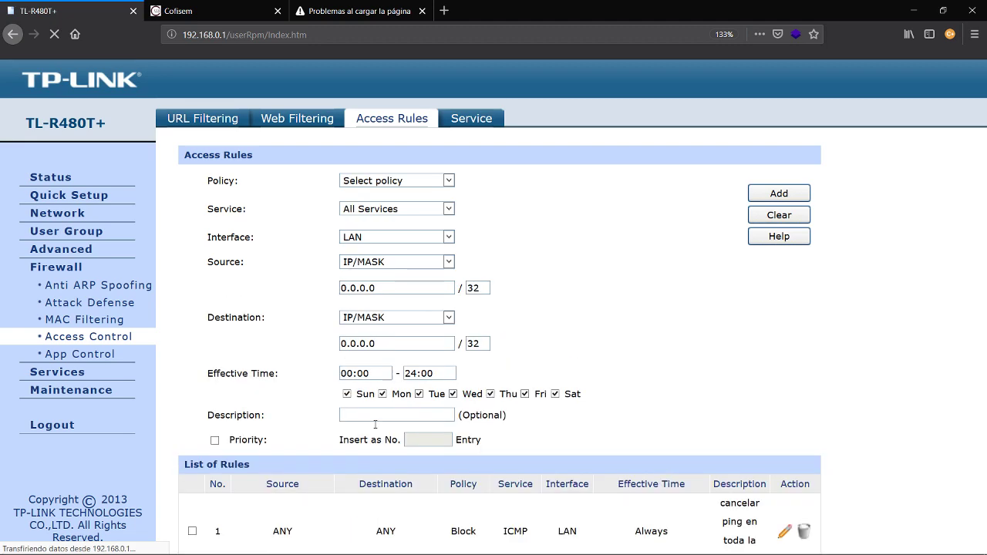
Step: Check the new rule in the list and its effect on the continuous ping, and return to the browser
scroll(577, 389, down, 2)
key(alt+Tab)
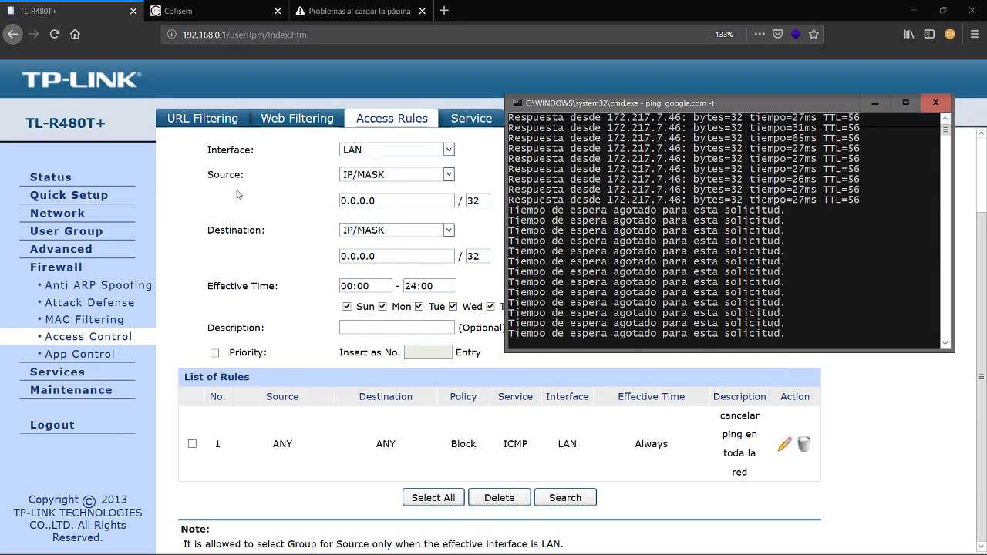
click(275, 199)
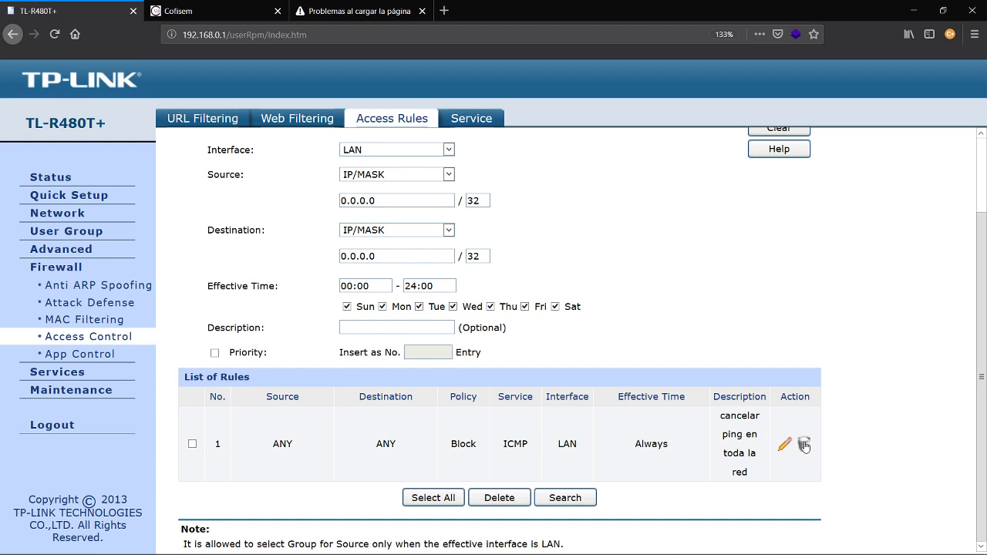
Step: Change the ICMP rule's policy to Allow, save it, and check the effect on the continuous ping
drag(803, 446, 195, 471)
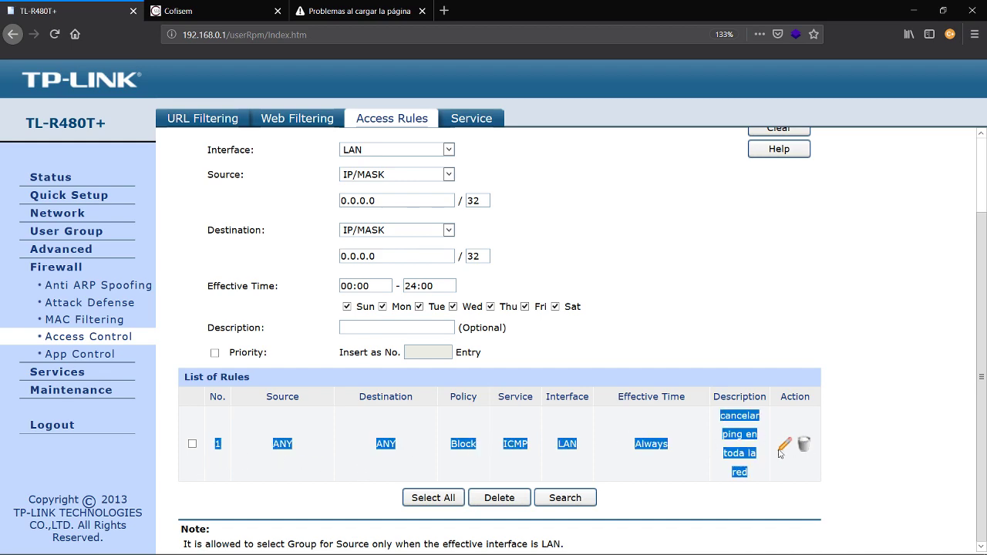
click(785, 449)
scroll(406, 231, up, 1)
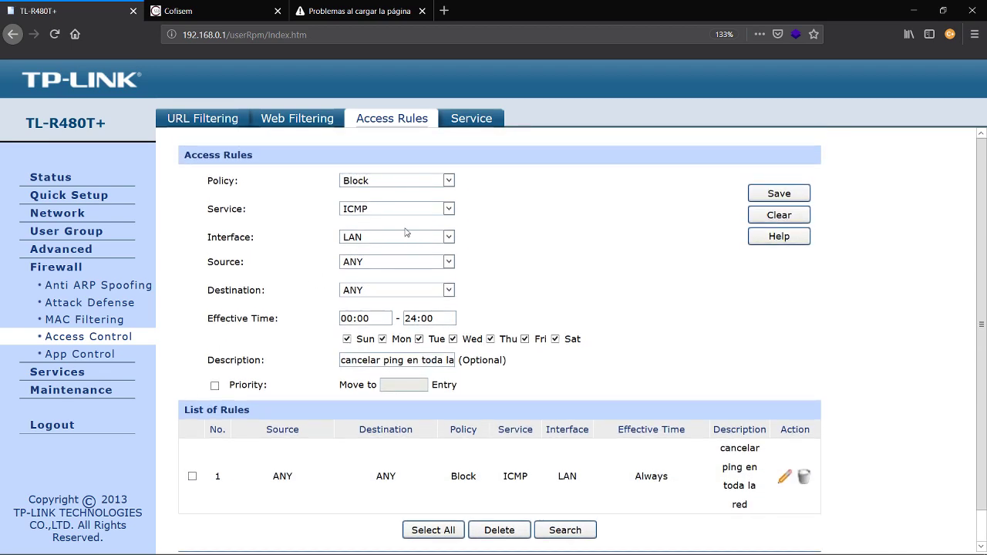
click(401, 184)
click(385, 216)
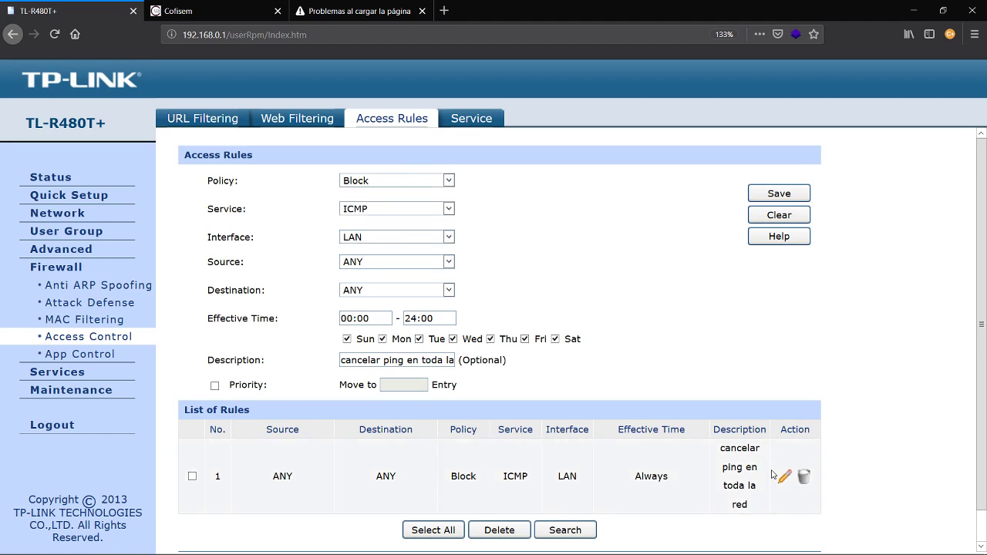
click(378, 184)
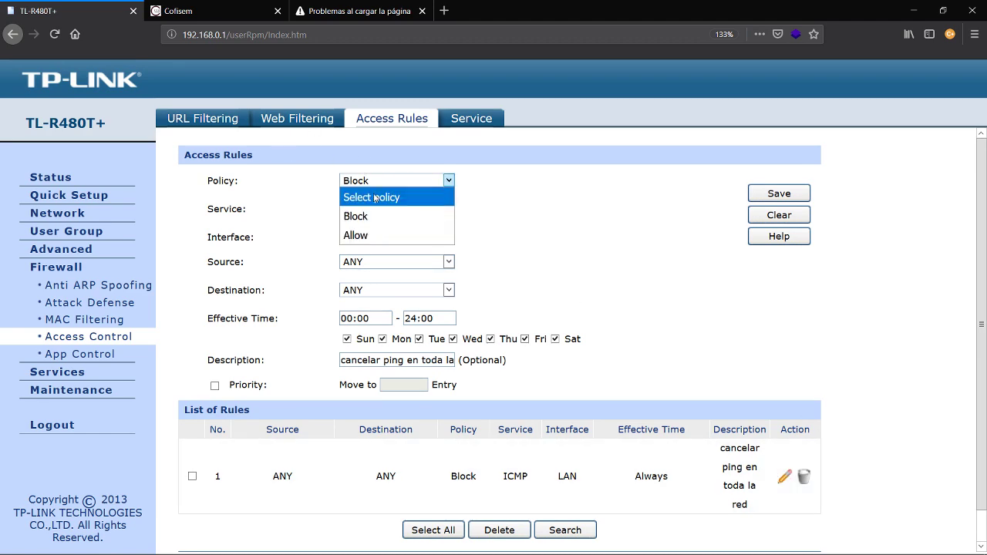
click(359, 235)
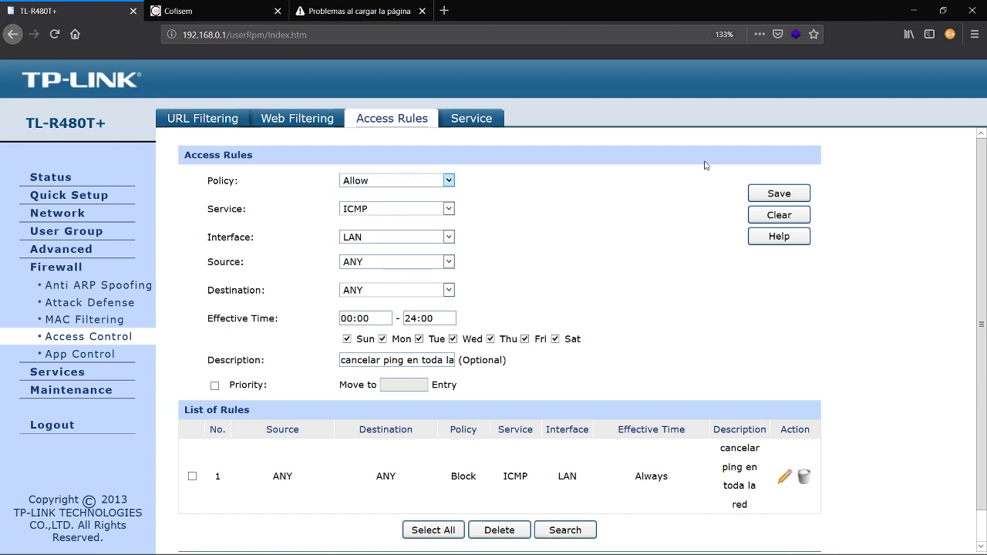
click(757, 196)
key(alt+Tab)
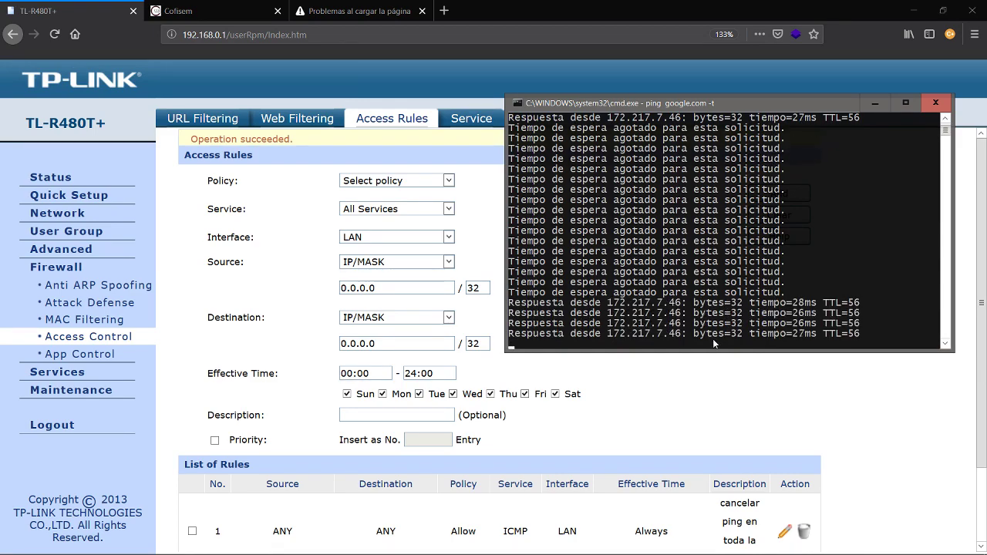
click(683, 399)
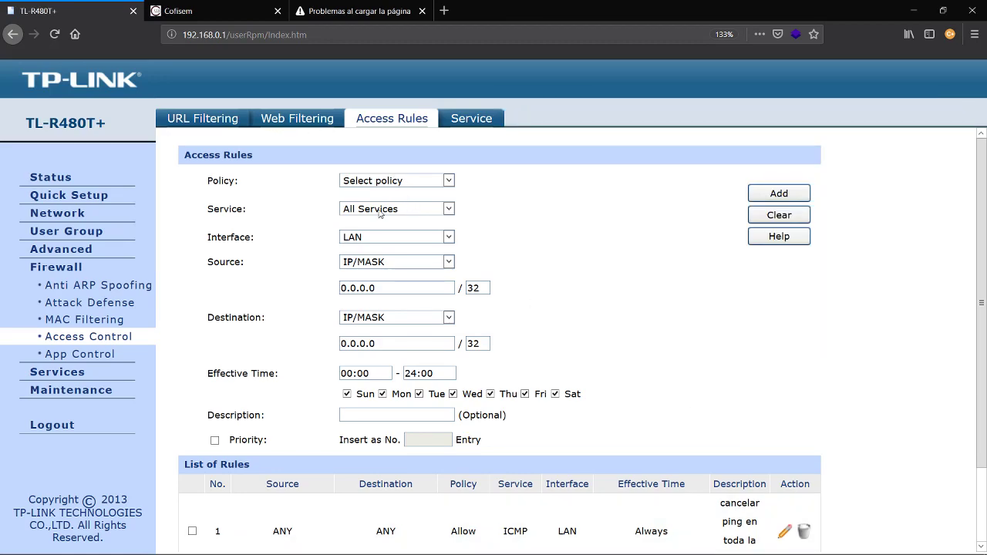
Step: Add a LAN rule that blocks the DNS service with source and destination set to ANY
click(398, 178)
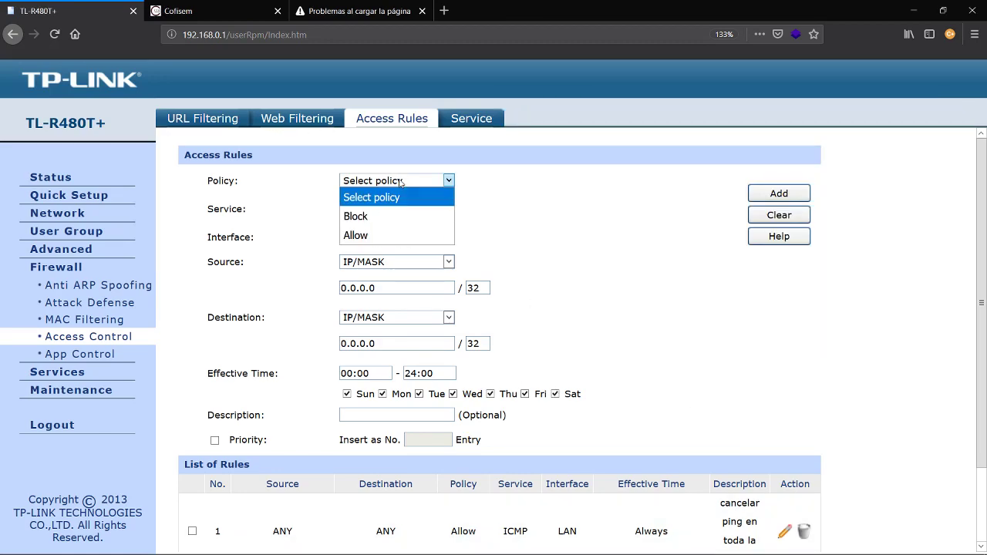
click(364, 217)
click(411, 211)
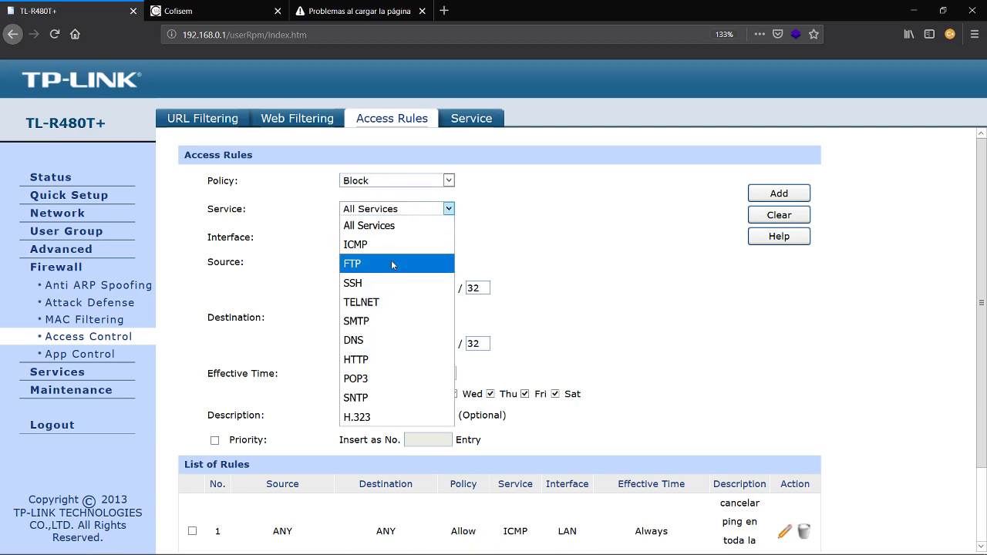
click(367, 343)
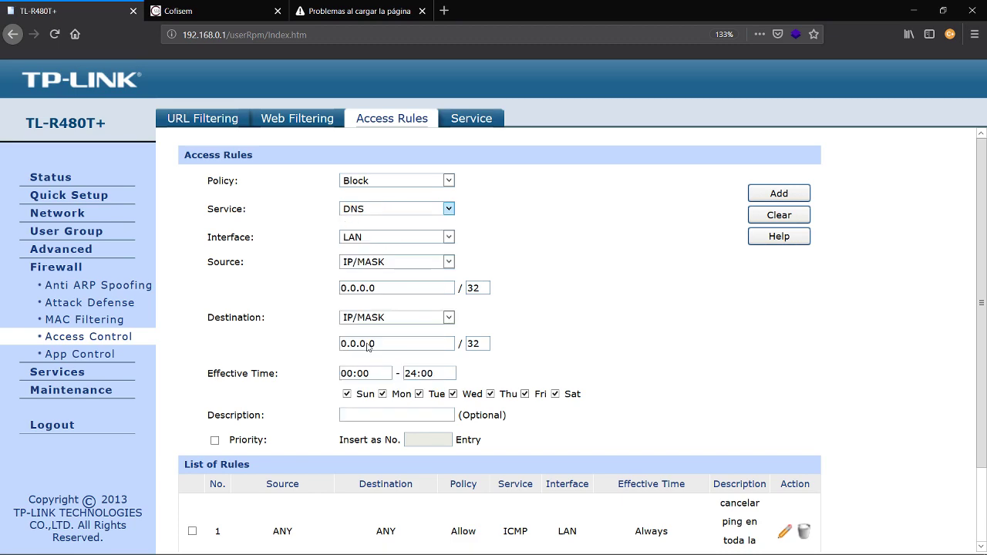
click(448, 263)
click(393, 293)
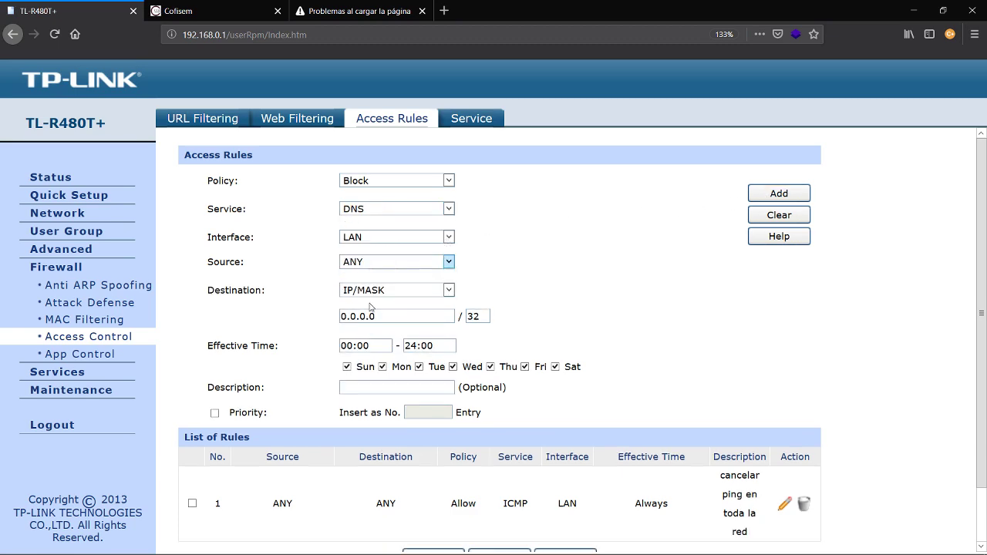
click(430, 296)
click(397, 324)
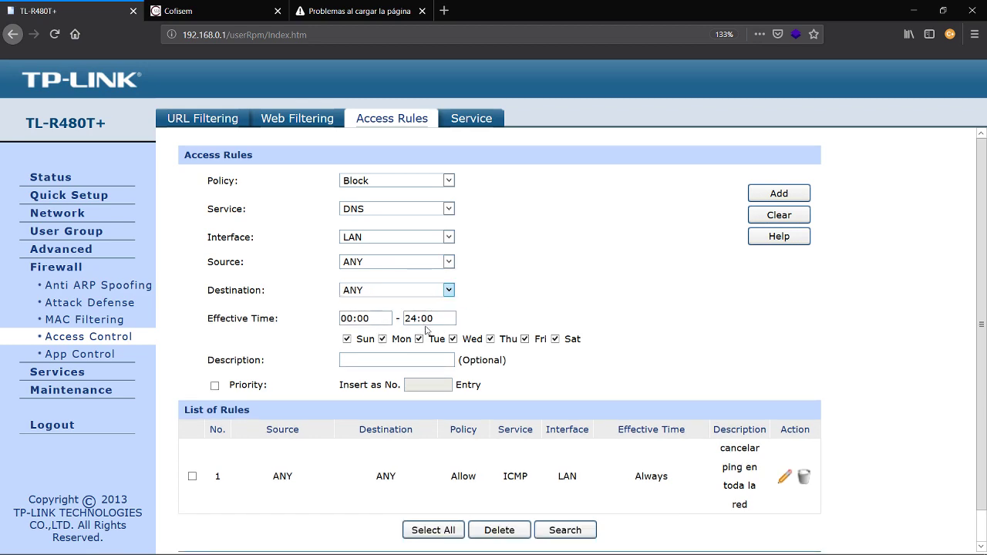
click(766, 196)
scroll(621, 286, down, 2)
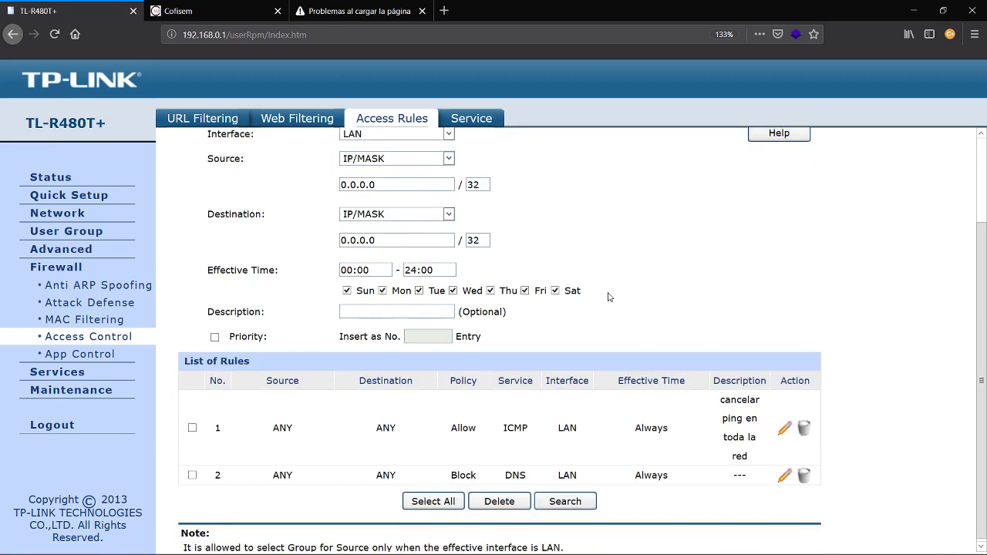
Step: Close the old website tabs, keeping the router's tab open
click(361, 14)
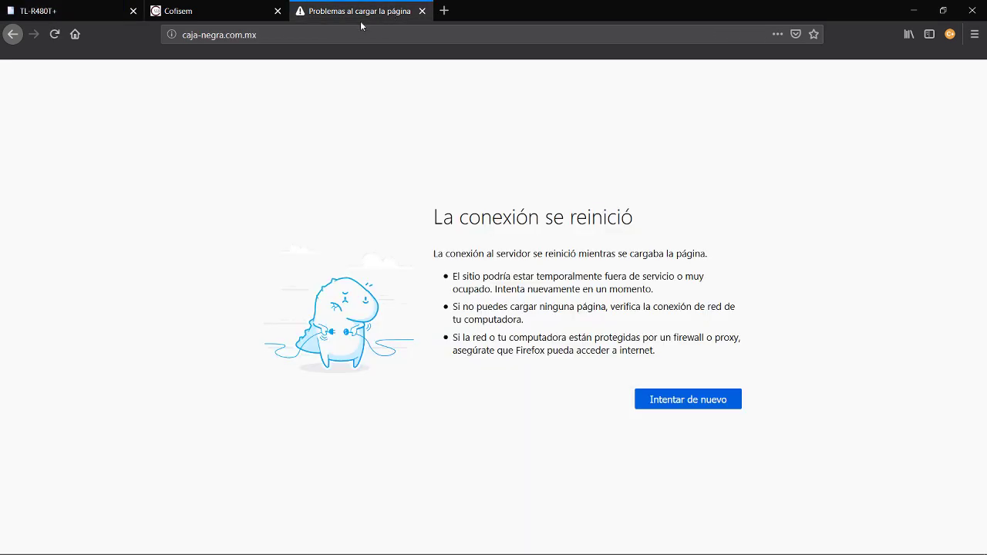
click(363, 34)
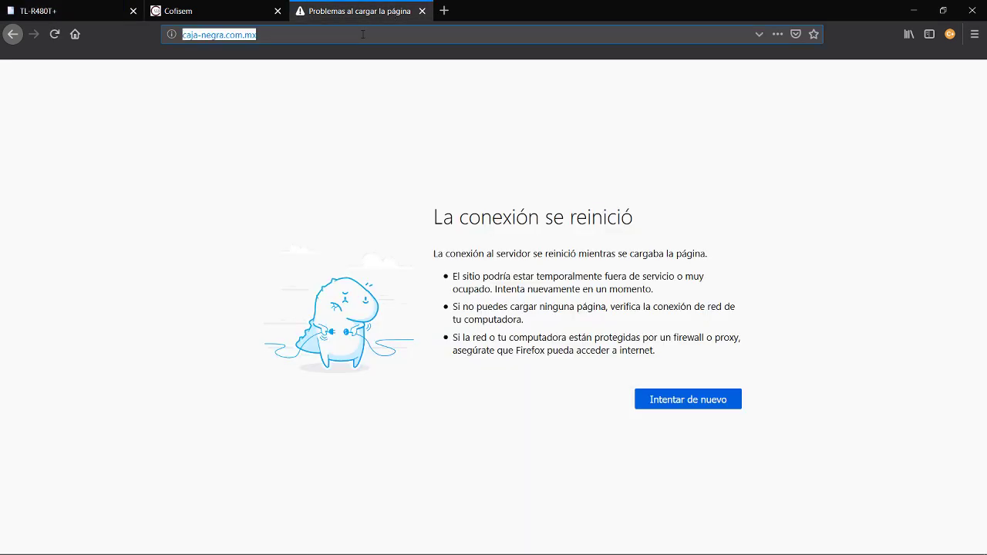
key(ctrl+w)
key(ctrl+w)
key(ctrl+w)
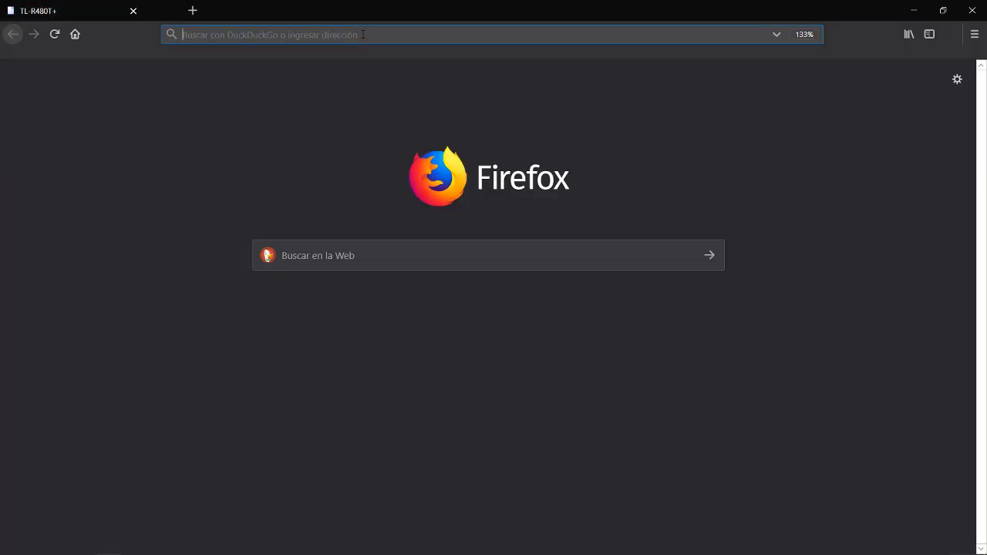
Step: Test the DNS block by loading google.com and duckduckgo.com in separate new tabs
key(ctrl+t)
text(g)
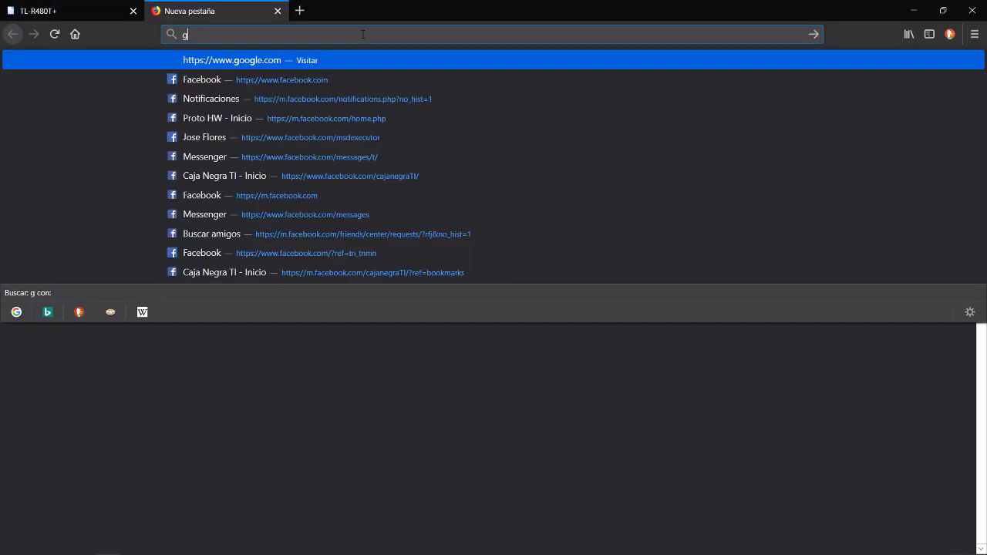
key(Return)
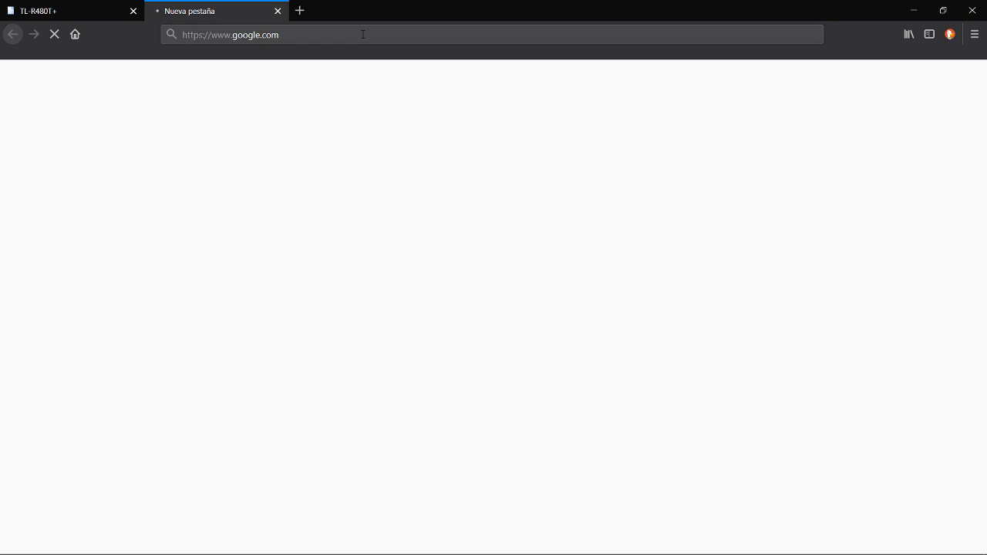
key(ctrl+t)
text(duckduckgo.com/)
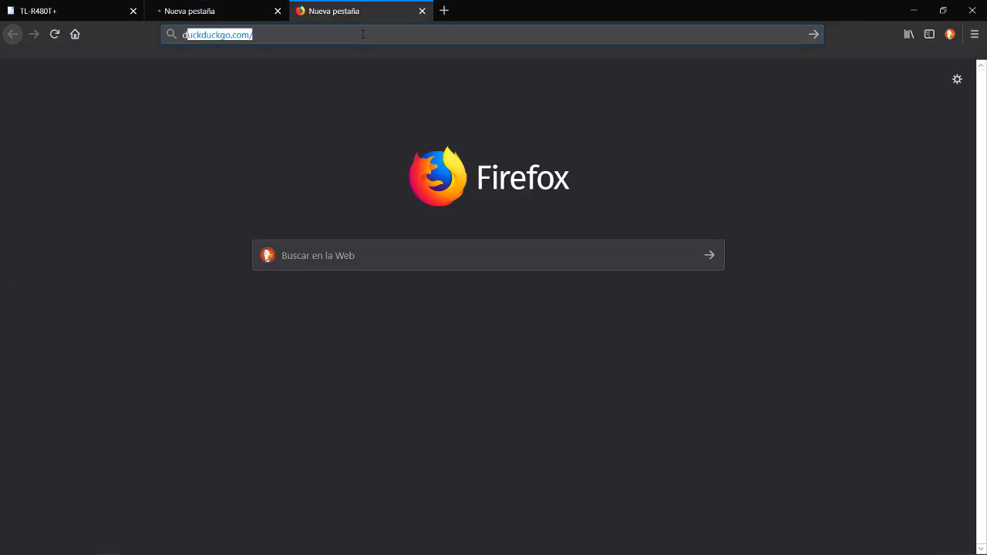
key(Return)
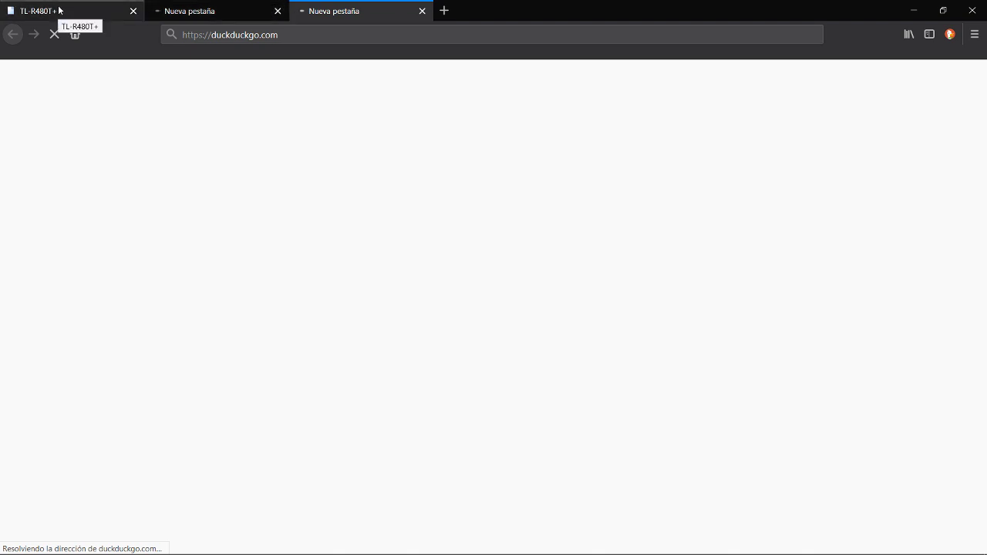
mouse_move(902, 550)
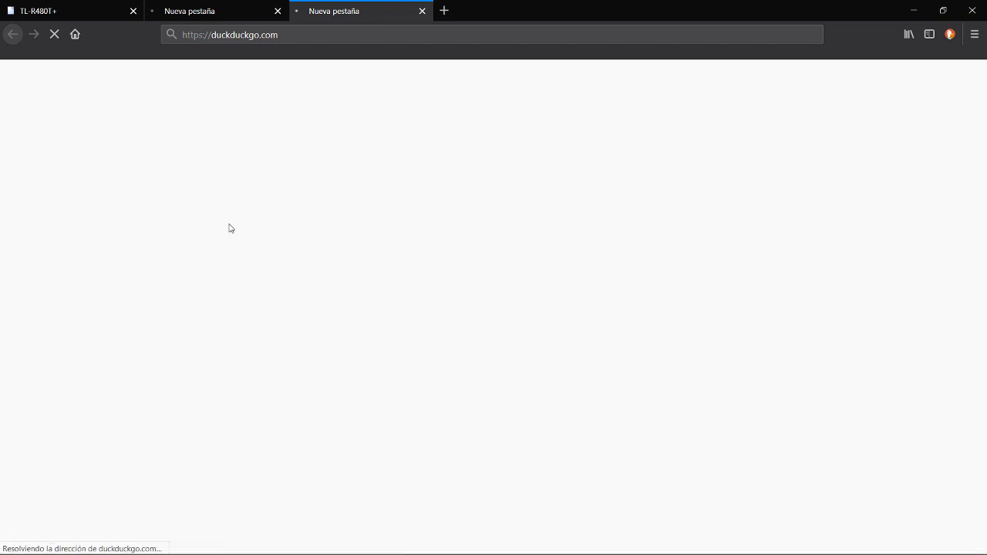
key(alt+Tab)
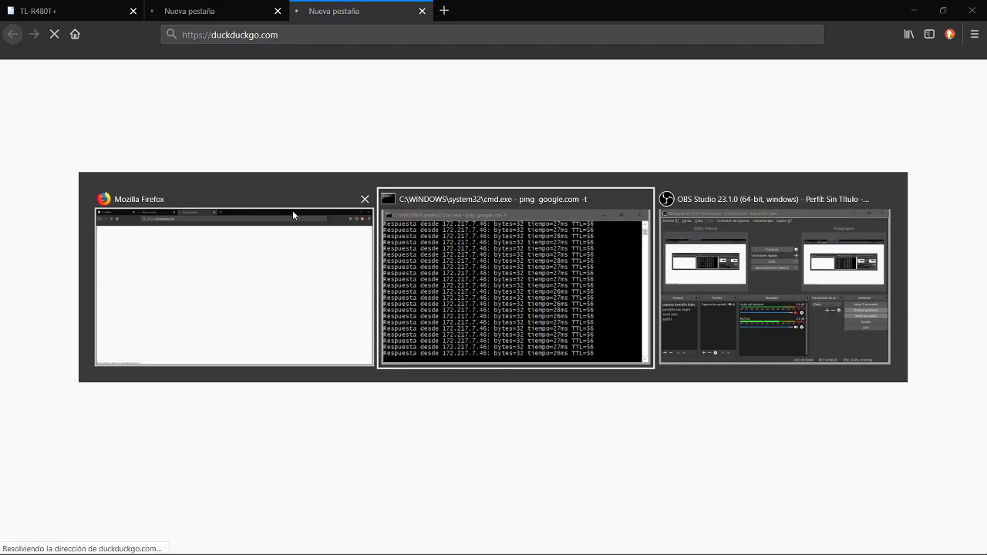
key(alt+shift+Tab)
Step: Open the DNS rule for editing on the router page and check whether google.com and duckduckgo.com load in their tabs
click(19, 8)
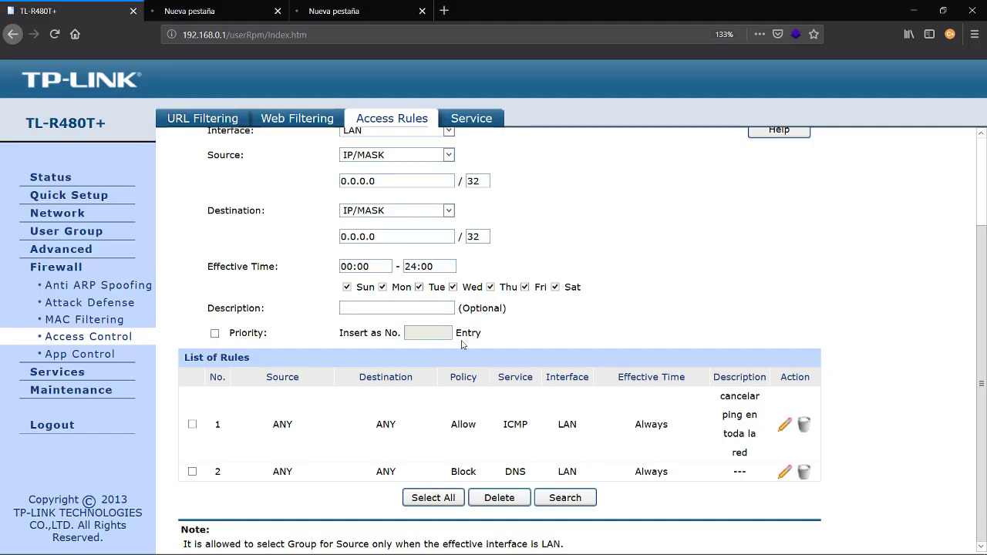
click(783, 472)
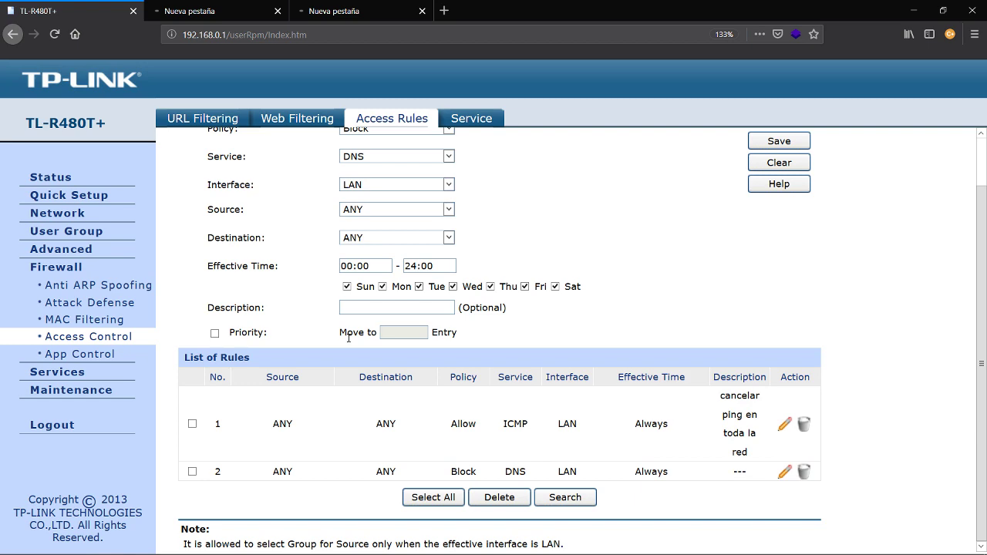
scroll(375, 190, up, 1)
click(372, 183)
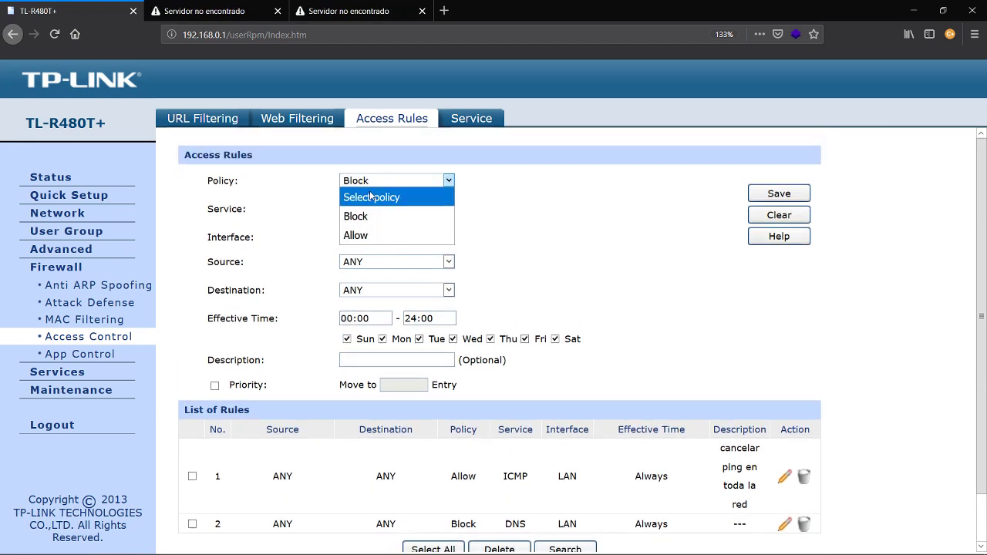
click(206, 11)
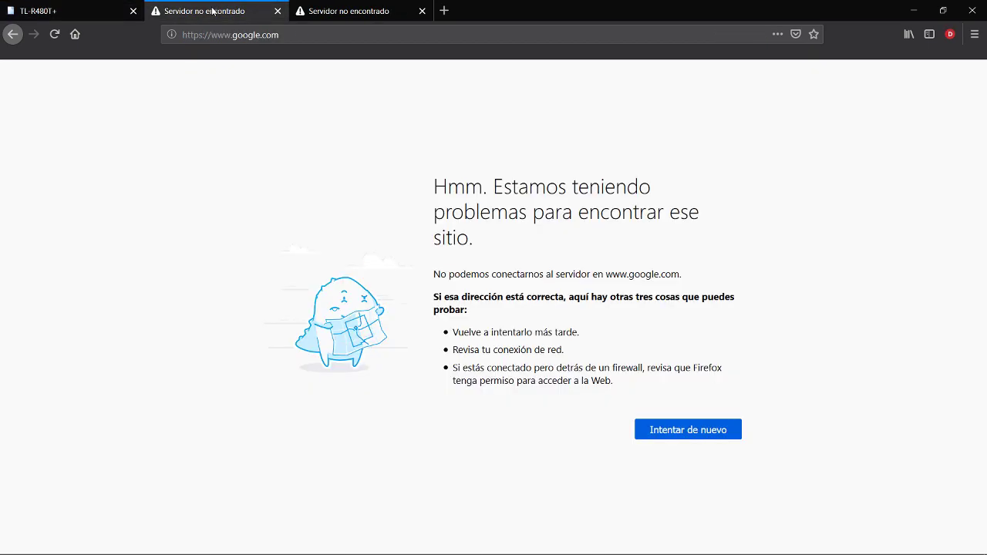
click(312, 11)
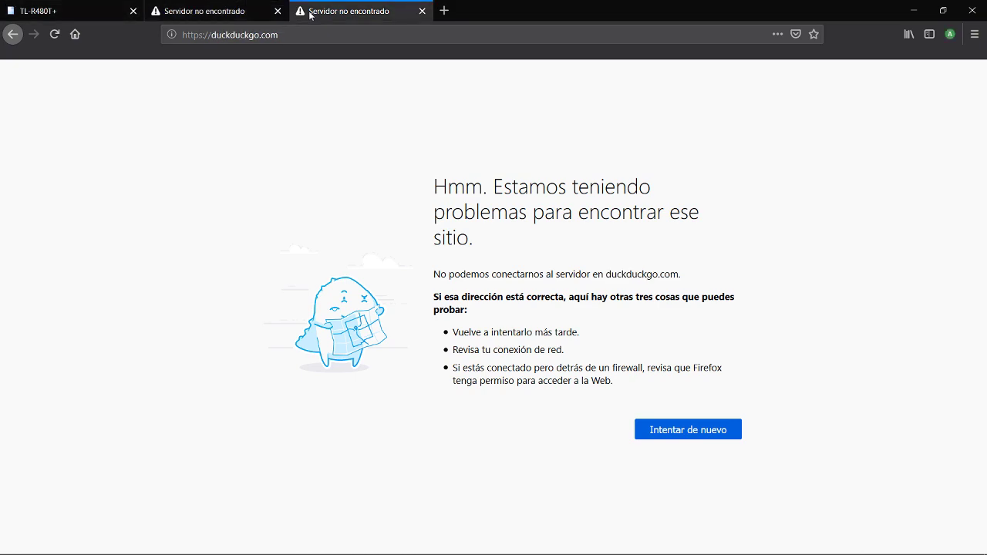
Step: Return to the router page, set the DNS rule's policy to Allow, and save it
click(78, 17)
click(395, 185)
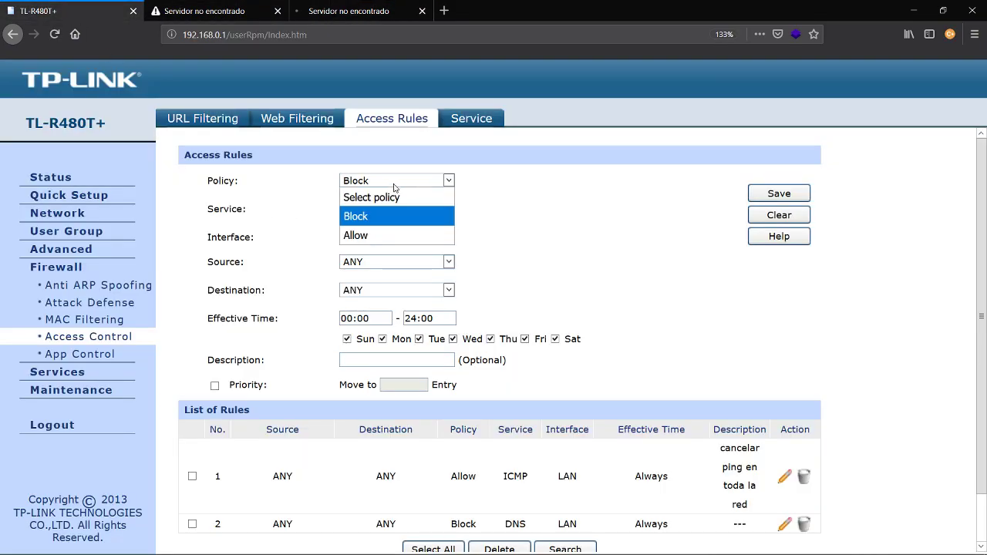
click(362, 234)
click(777, 194)
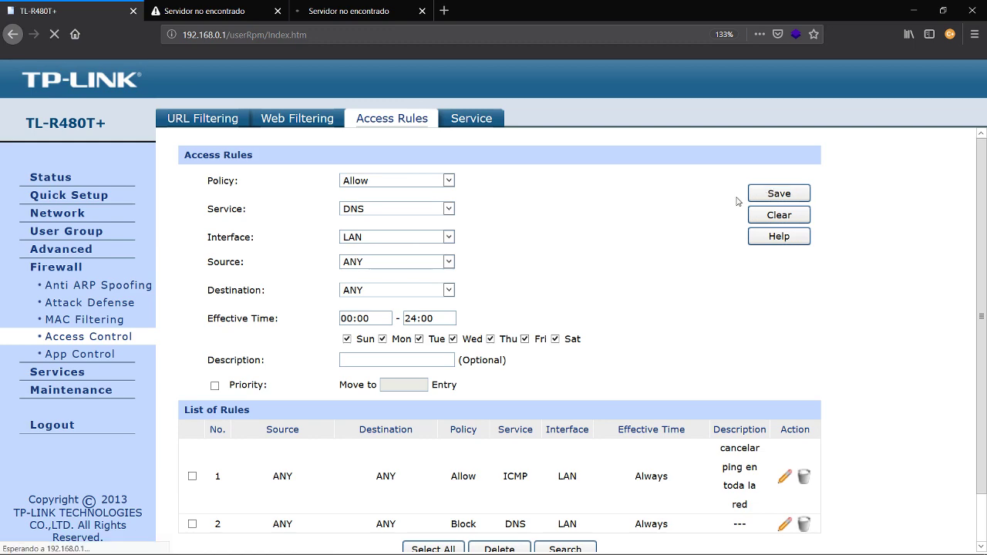
Step: Check that duckduckgo.com loads with DNS allowed, and close both test tabs
click(354, 11)
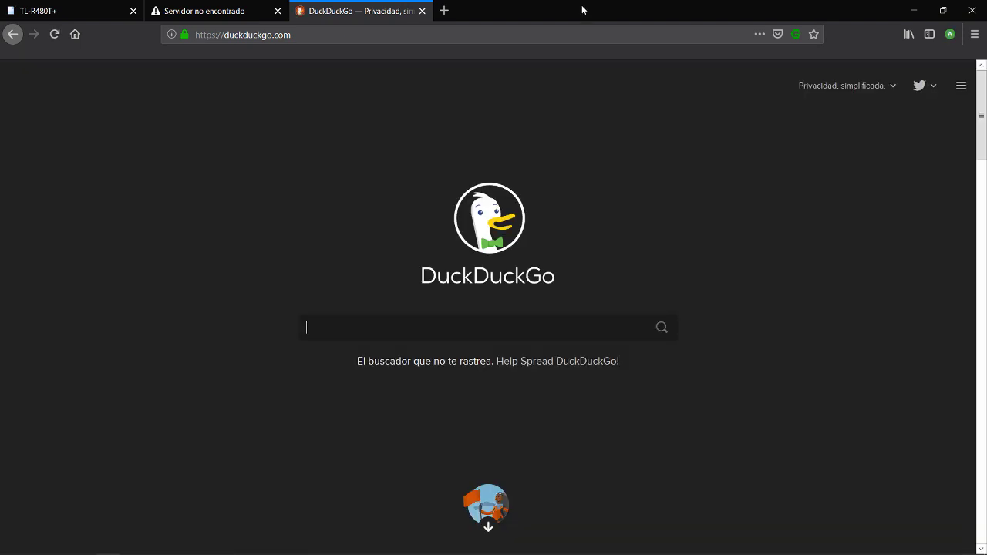
click(278, 11)
click(278, 11)
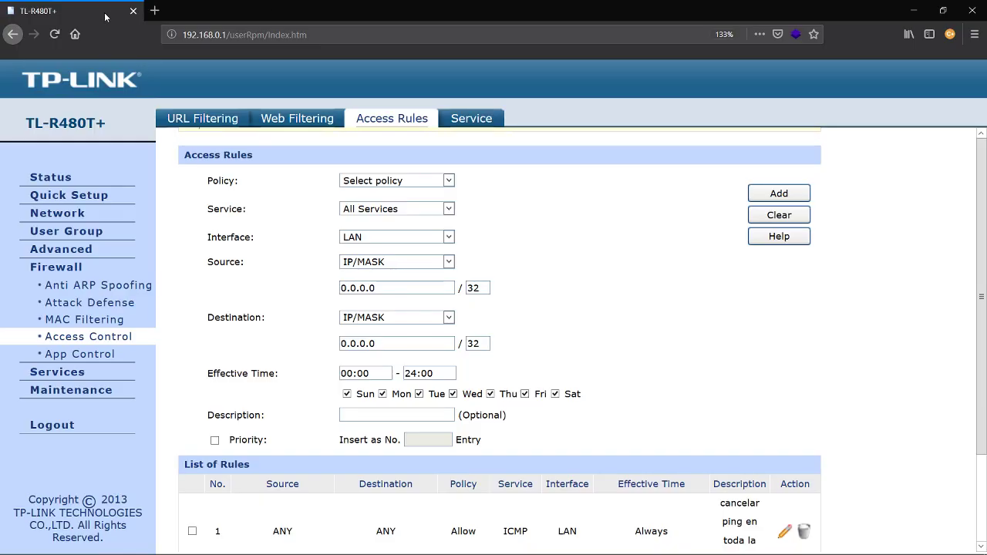
Step: Delete the DNS rule and the ICMP rule from the list of rules
click(448, 186)
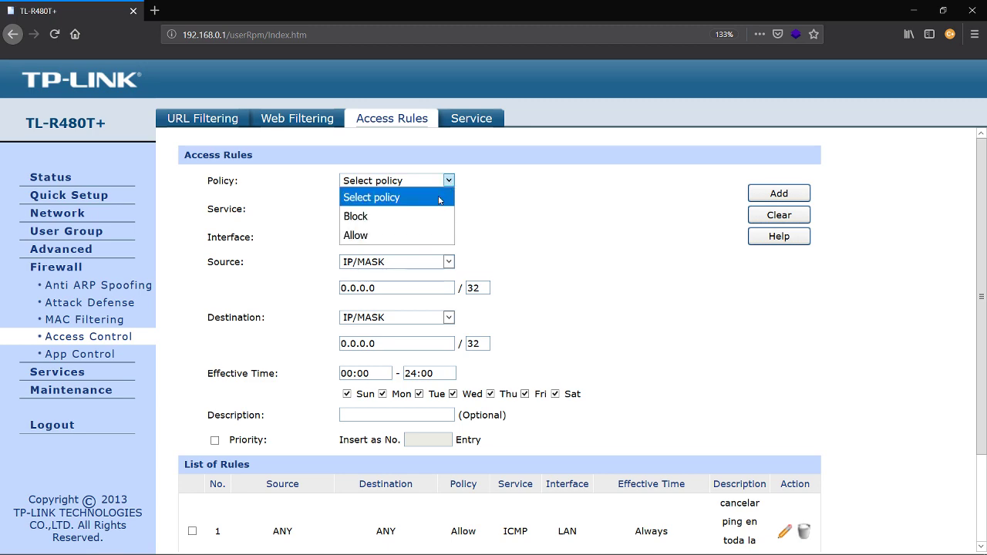
click(440, 199)
scroll(617, 293, down, 2)
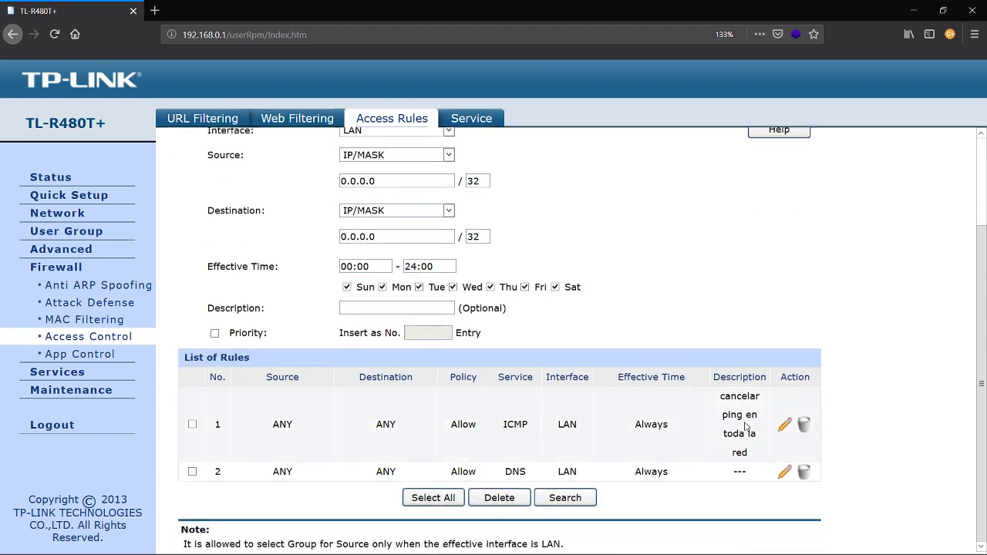
click(811, 474)
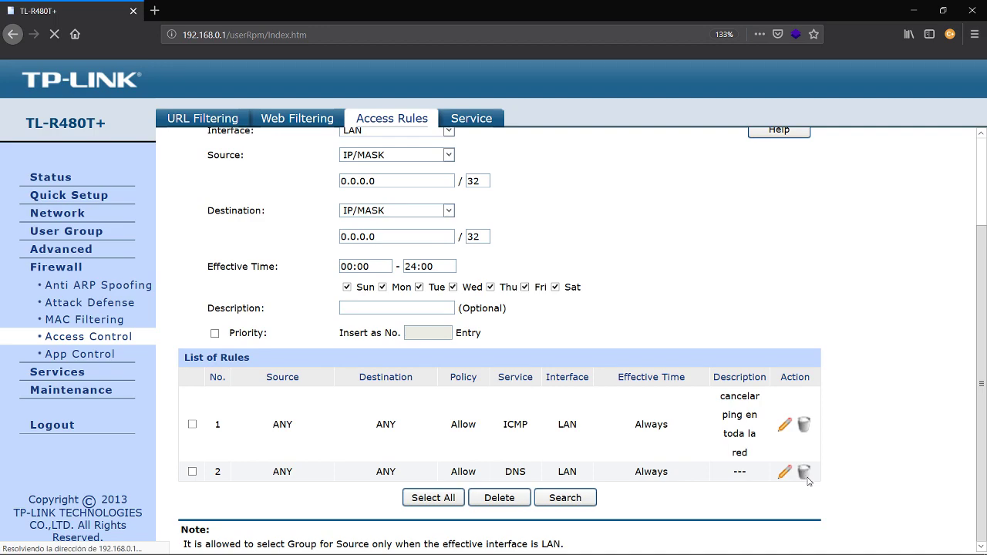
click(803, 445)
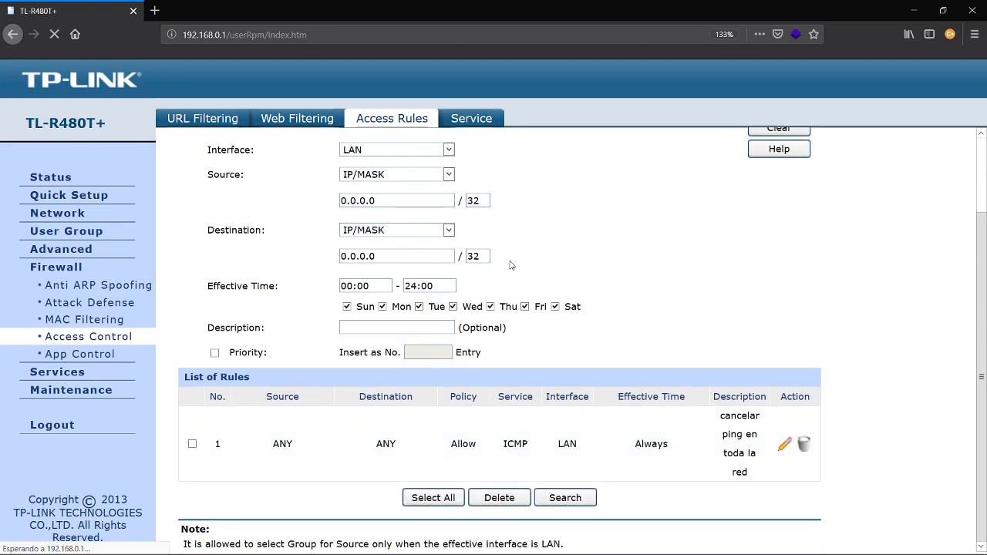
Step: Set the service of a new access rule to HTTP and its interface to LAN
click(413, 185)
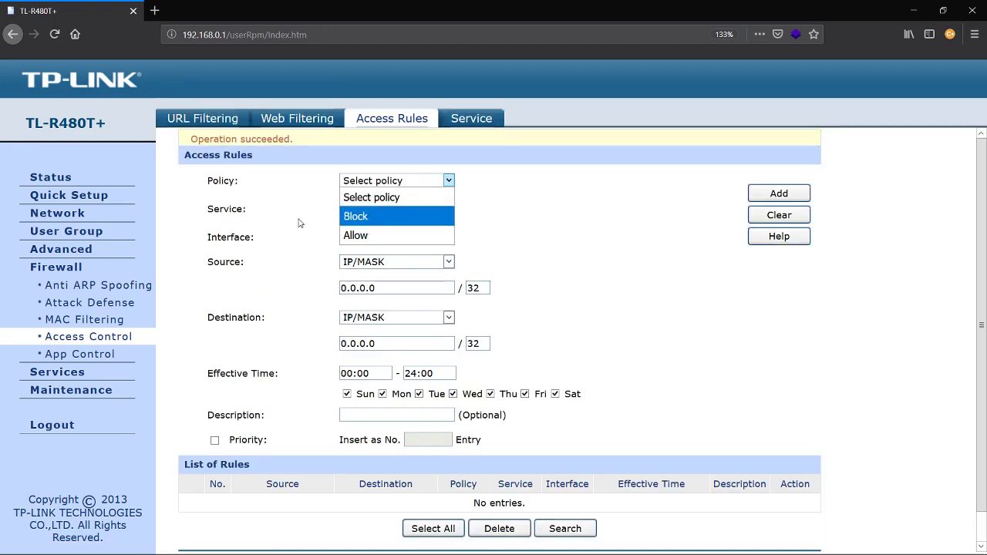
click(447, 208)
click(447, 208)
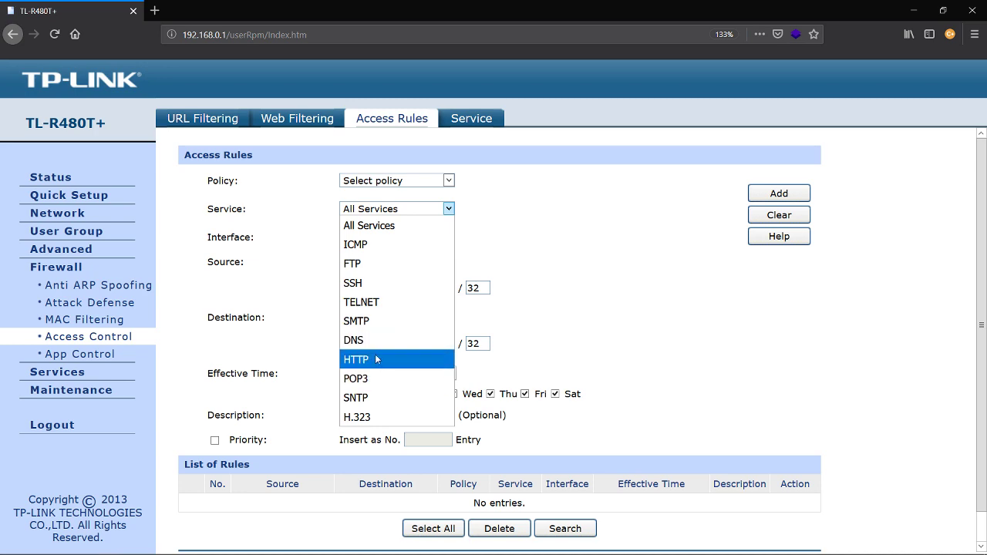
click(377, 358)
click(423, 239)
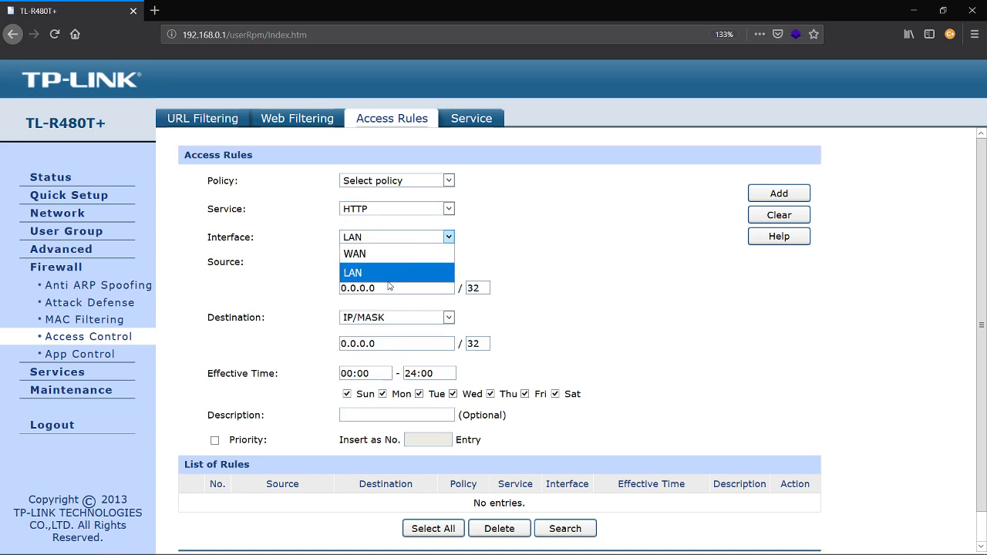
click(358, 274)
Step: Set the HTTP rule's policy to Block and its source and destination to ANY, and add the rule
click(407, 179)
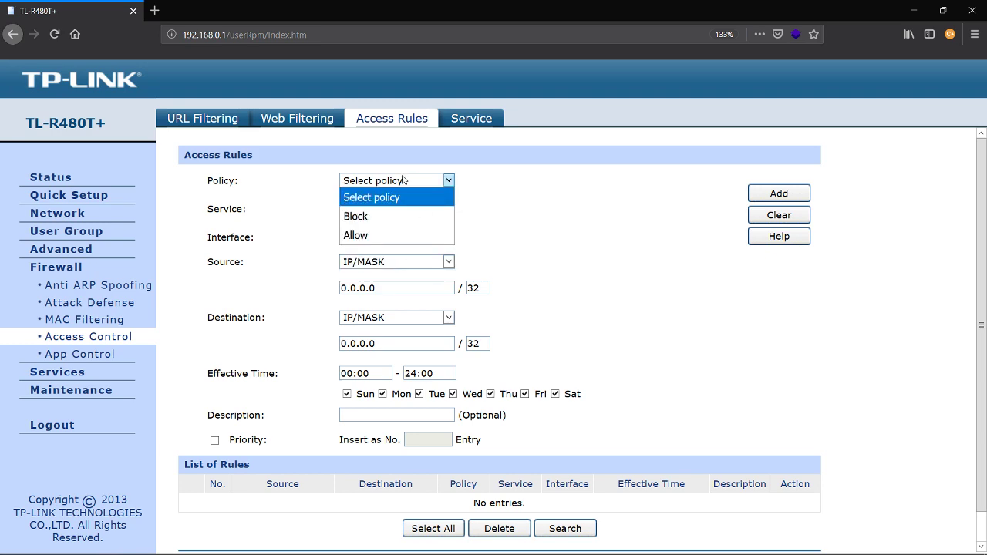
click(362, 216)
click(398, 263)
click(363, 299)
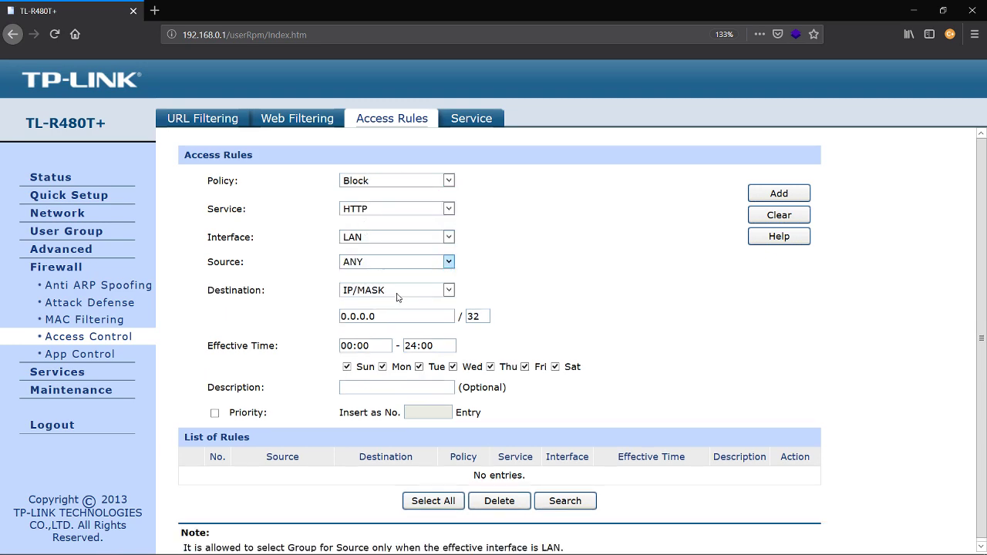
click(393, 291)
click(353, 325)
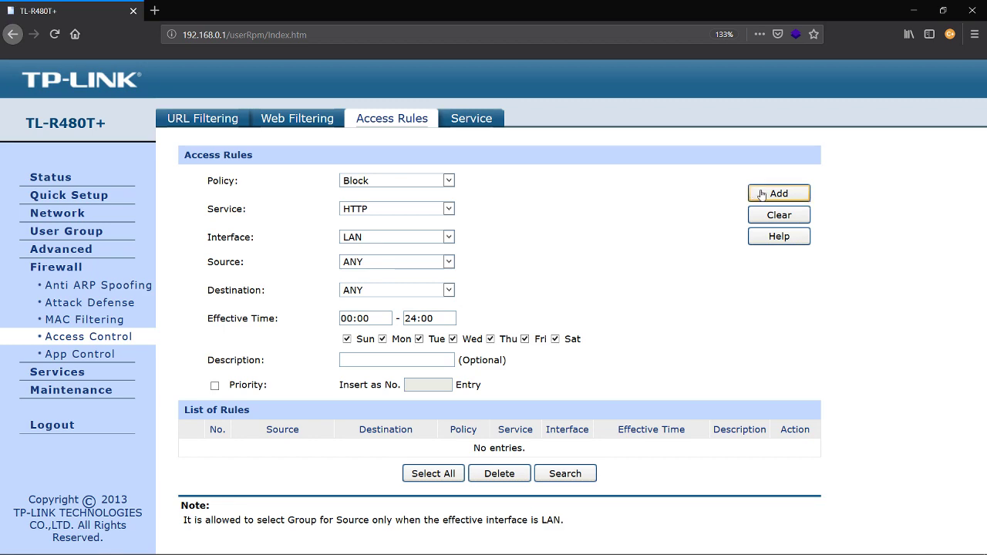
click(756, 193)
Step: Open youtube.com and cofisem.com.mx in new tabs to test the HTTP block
key(ctrl+t)
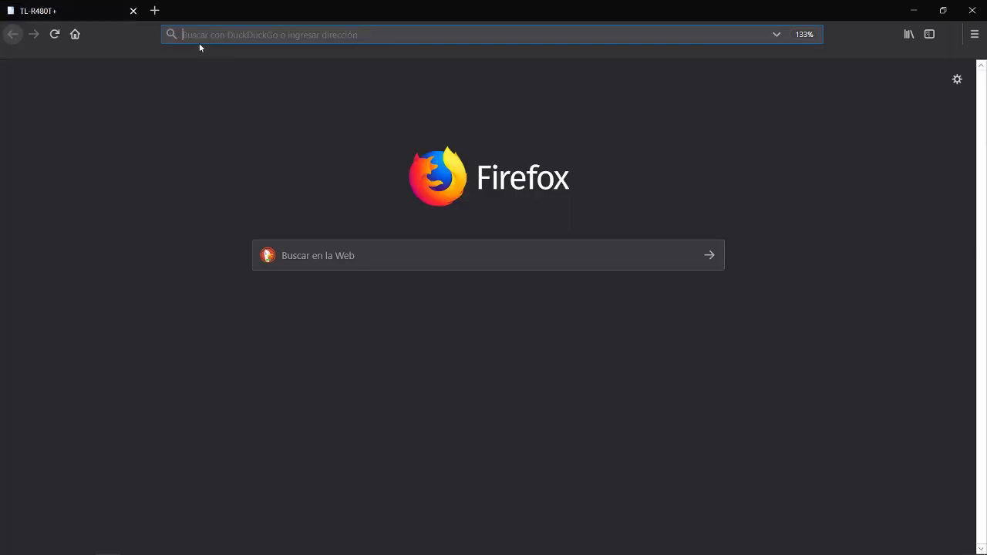
text(you)
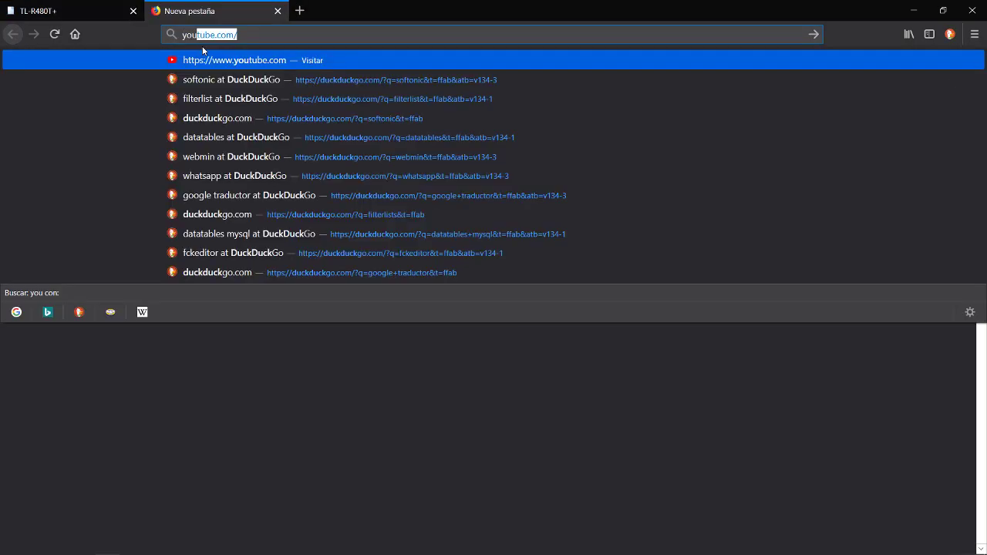
key(Return)
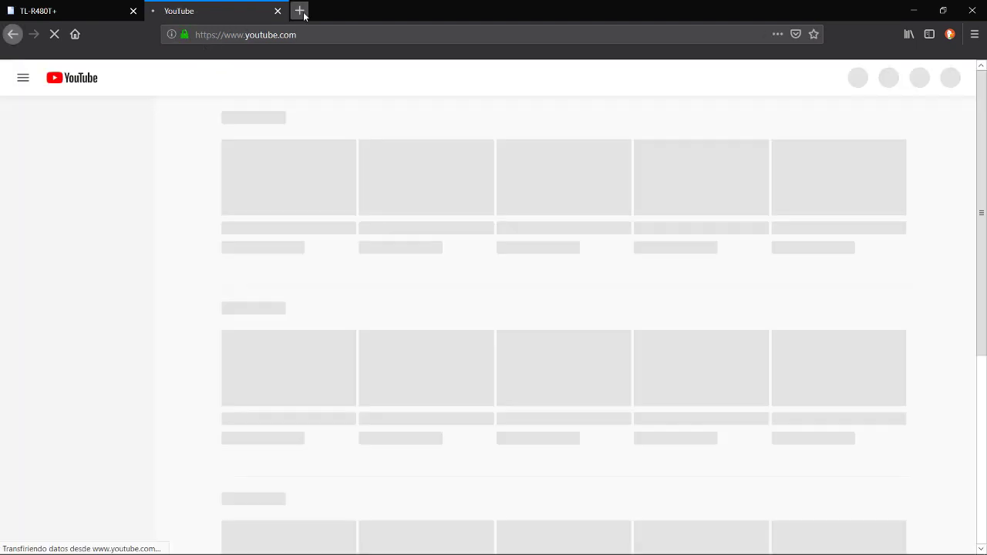
click(300, 11)
text(cofi)
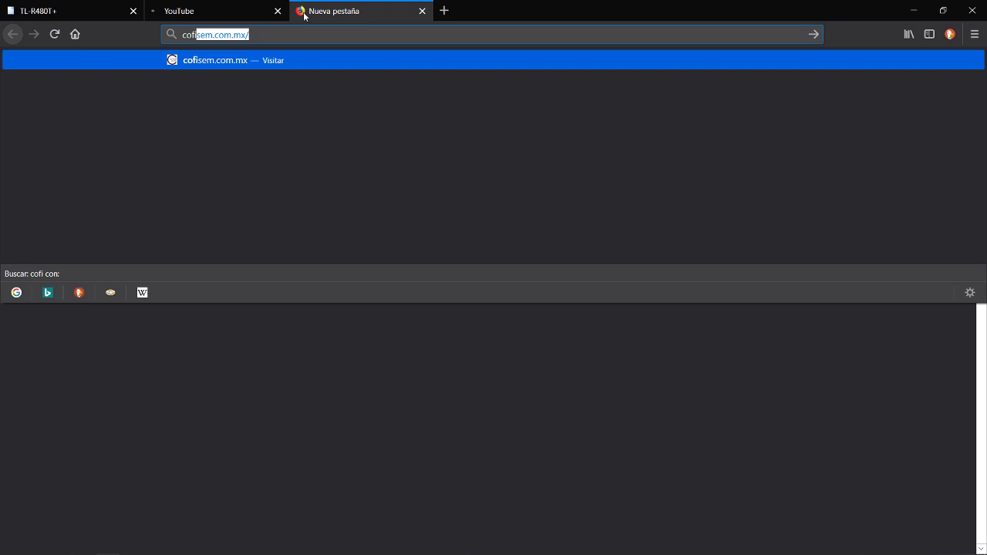
key(Return)
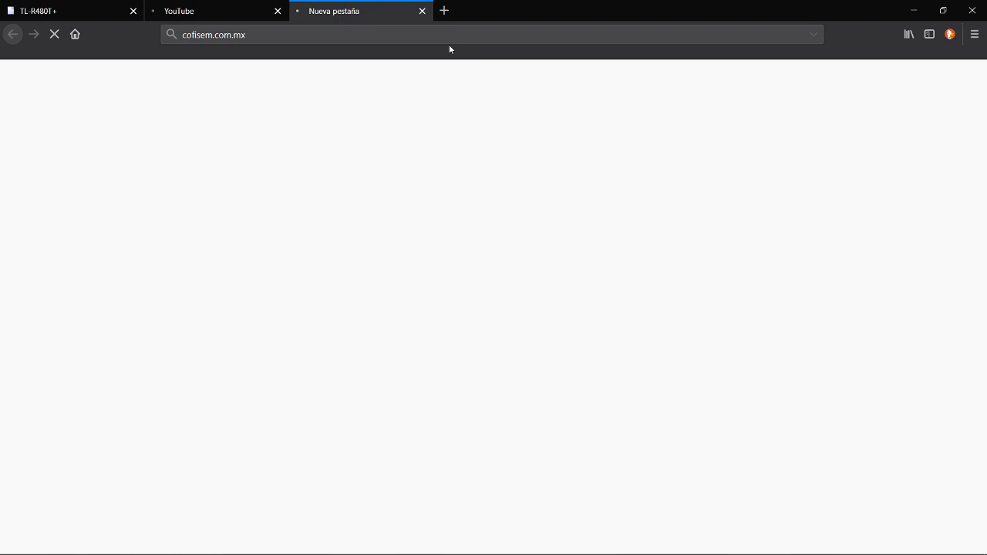
Step: Close both test tabs and delete the HTTP rule from the list of rules
click(421, 11)
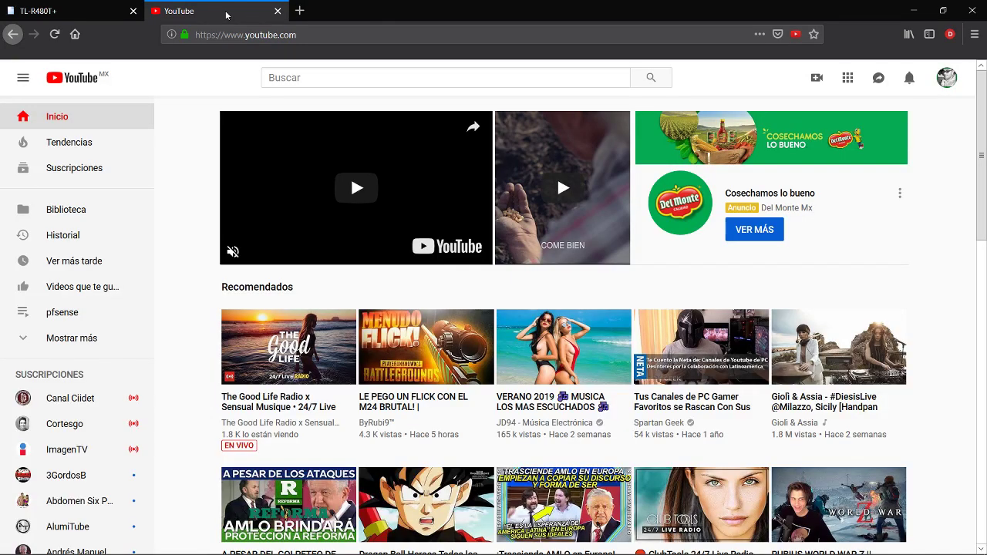
click(278, 11)
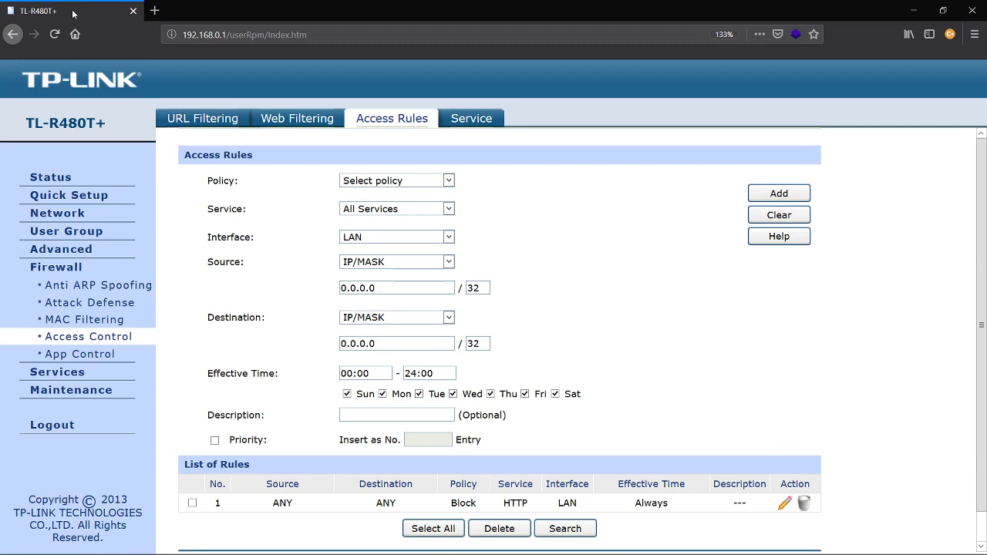
scroll(513, 320, down, 1)
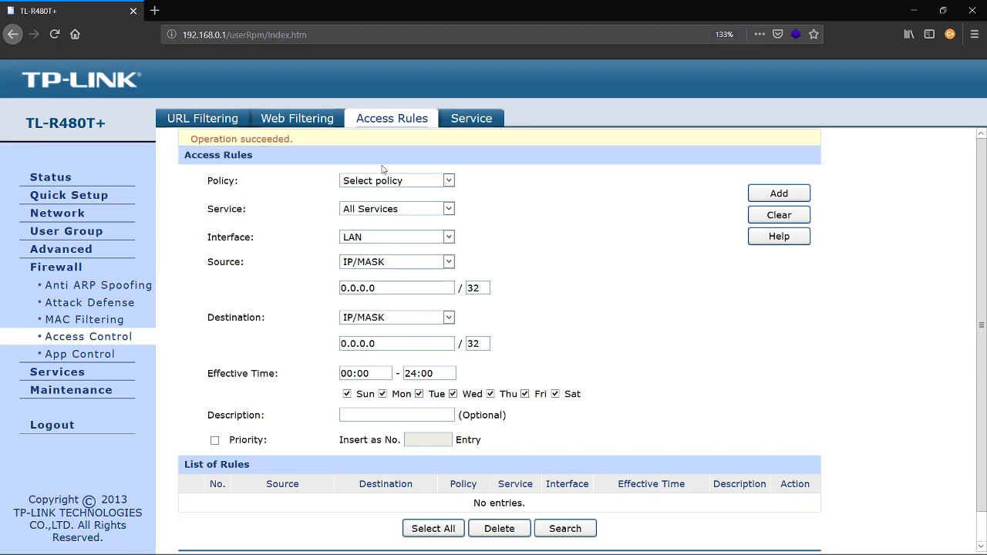
Step: Add a service named HTTPS with protocol TCP/UDP and destination port 443
click(465, 121)
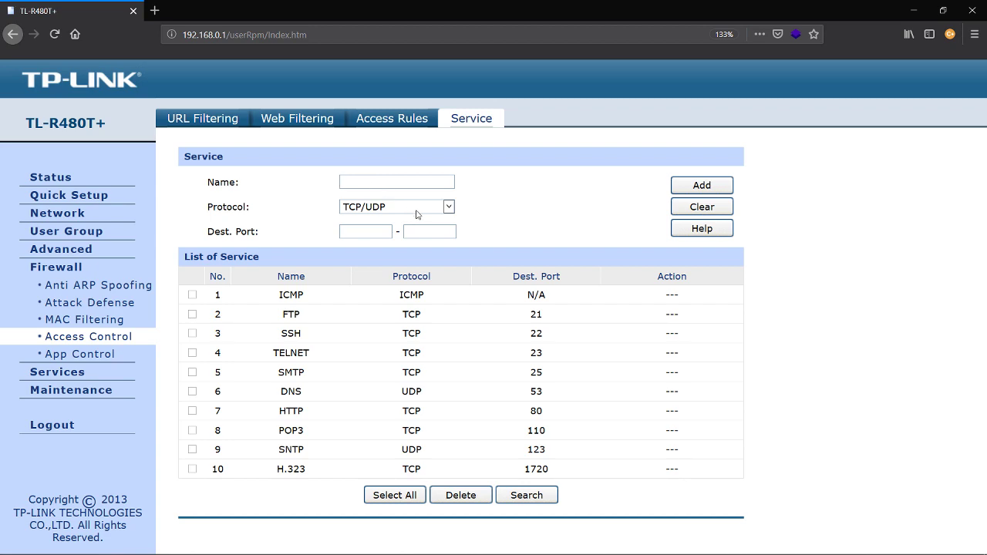
text(TTPS)
click(415, 214)
click(414, 206)
key(Tab)
click(702, 185)
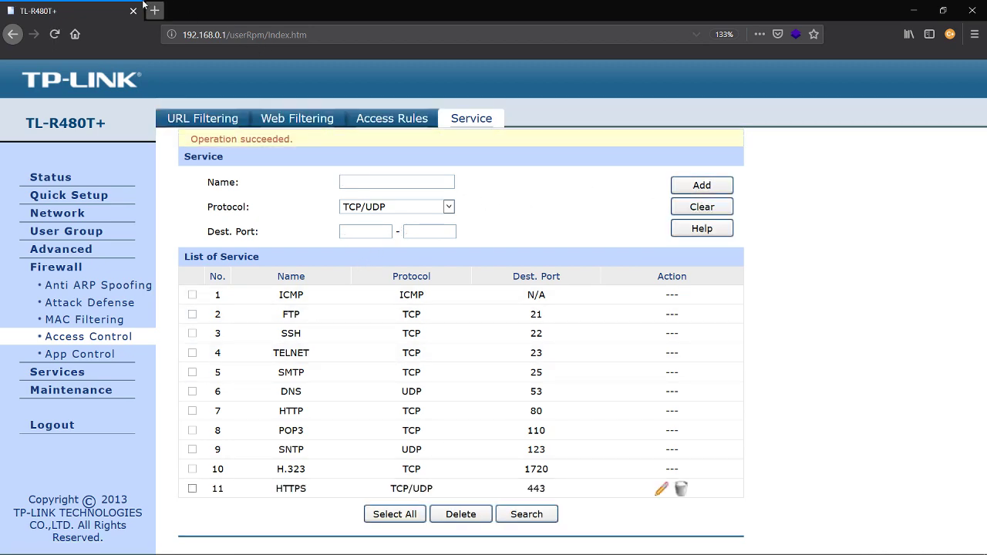
Step: Add an access rule that blocks the HTTPS service on the LAN interface, with source and destination set to ANY
click(382, 126)
click(421, 183)
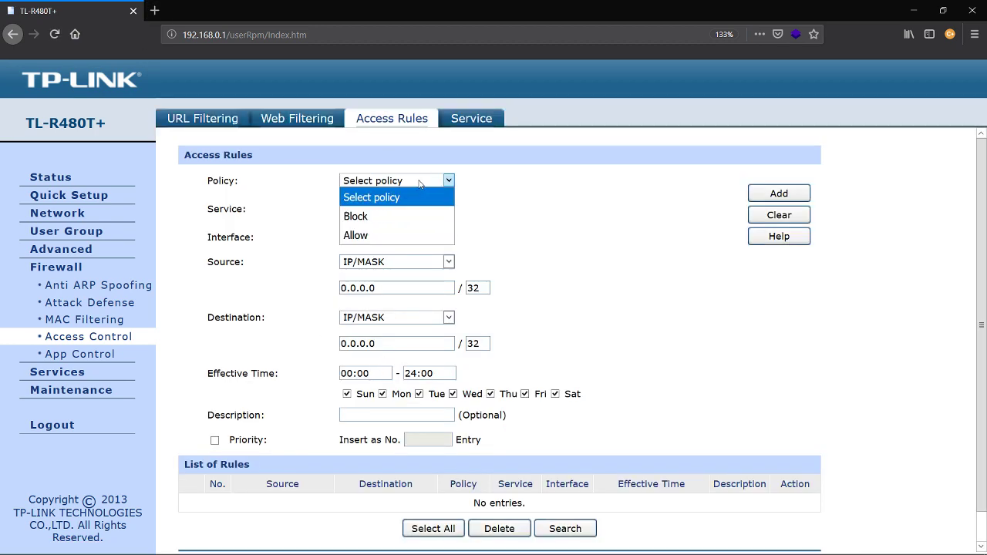
click(374, 217)
click(409, 210)
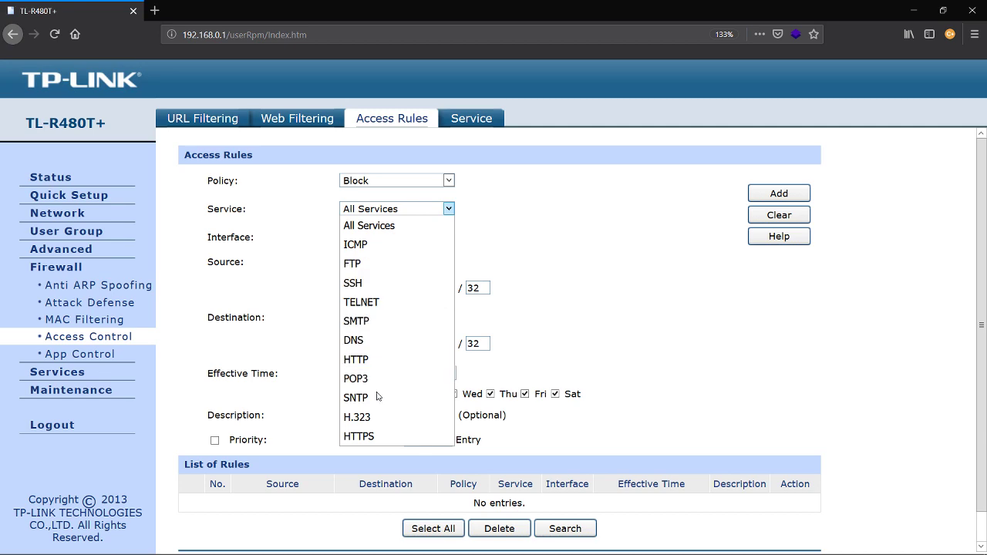
click(367, 437)
click(403, 263)
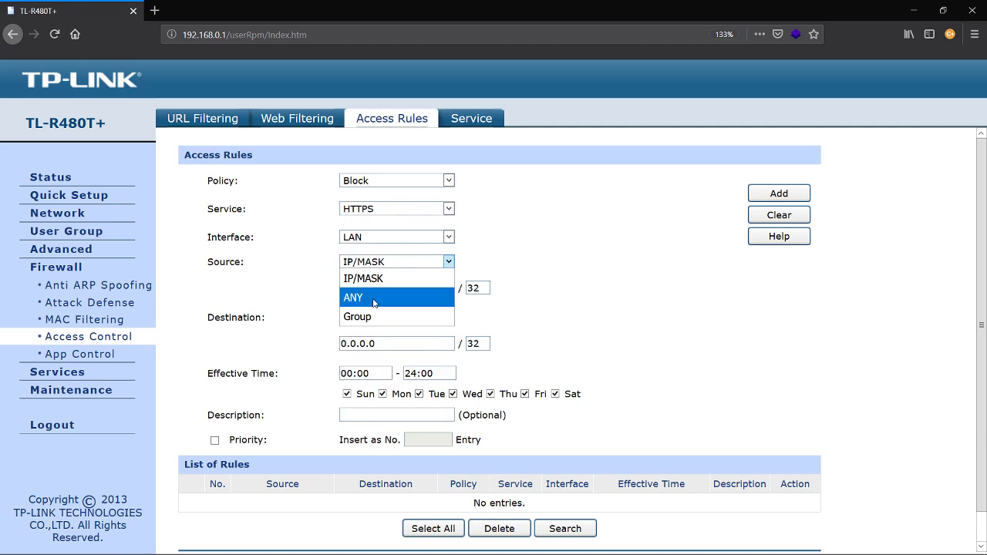
click(374, 300)
click(385, 291)
click(377, 322)
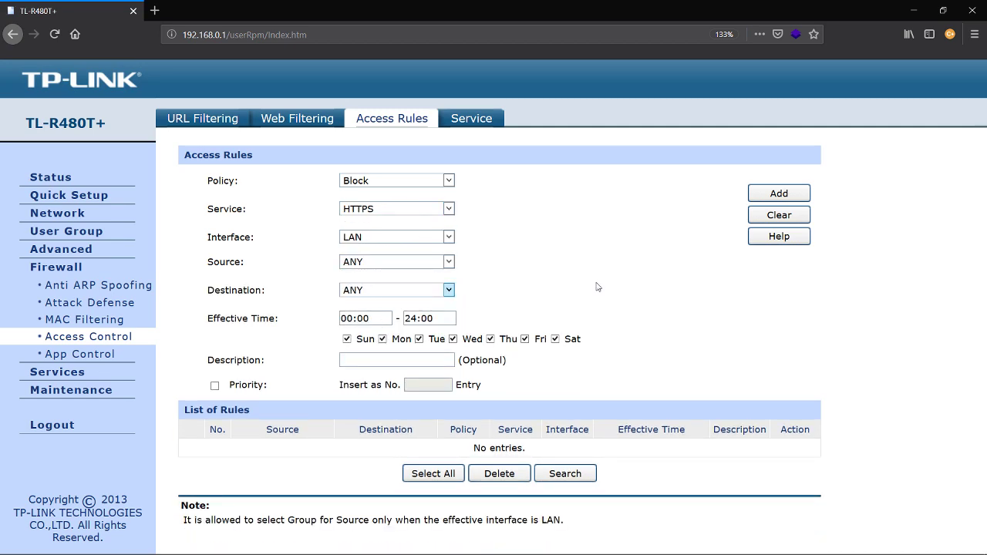
click(778, 193)
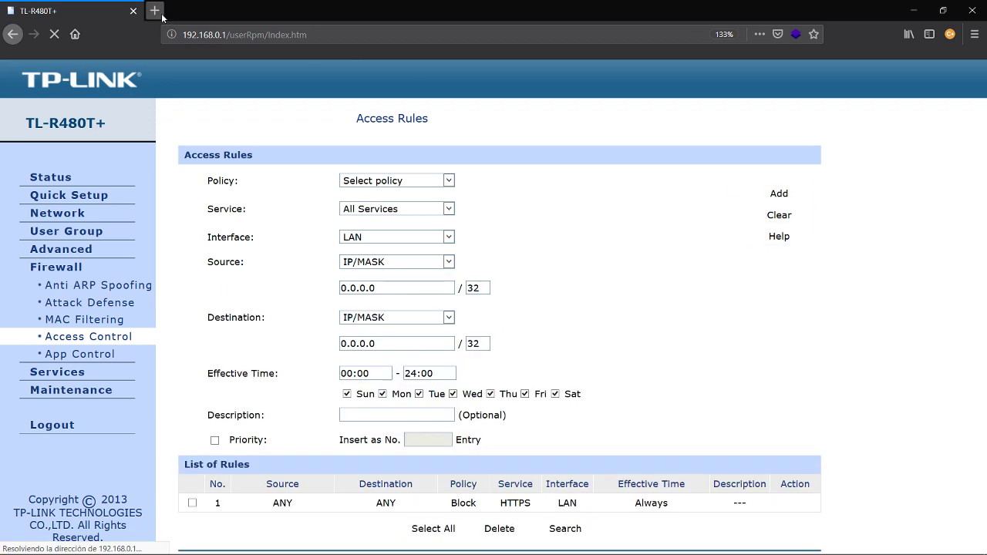
Step: Open duckduckgo.com and google.com in new tabs and check whether they load with HTTPS blocked
click(156, 12)
text(d)
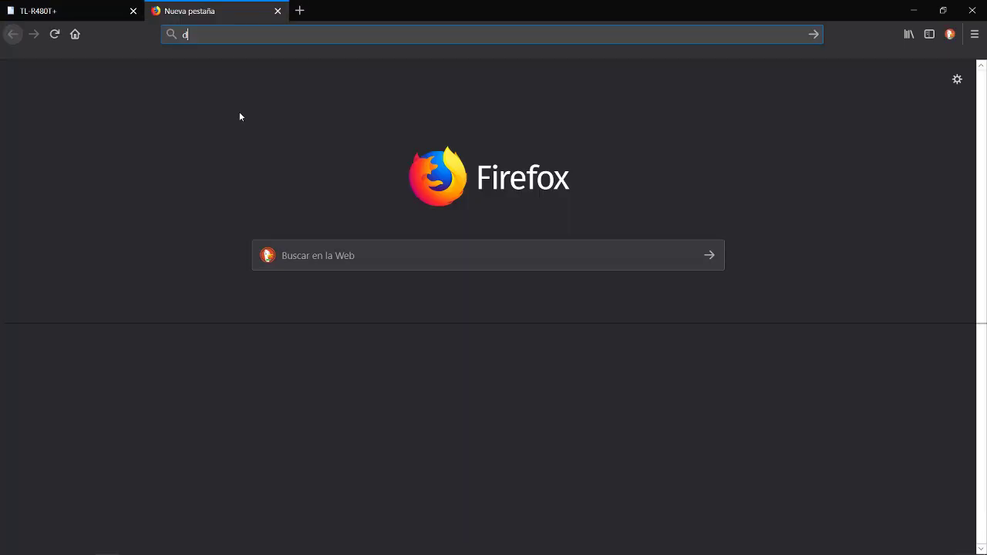
key(Return)
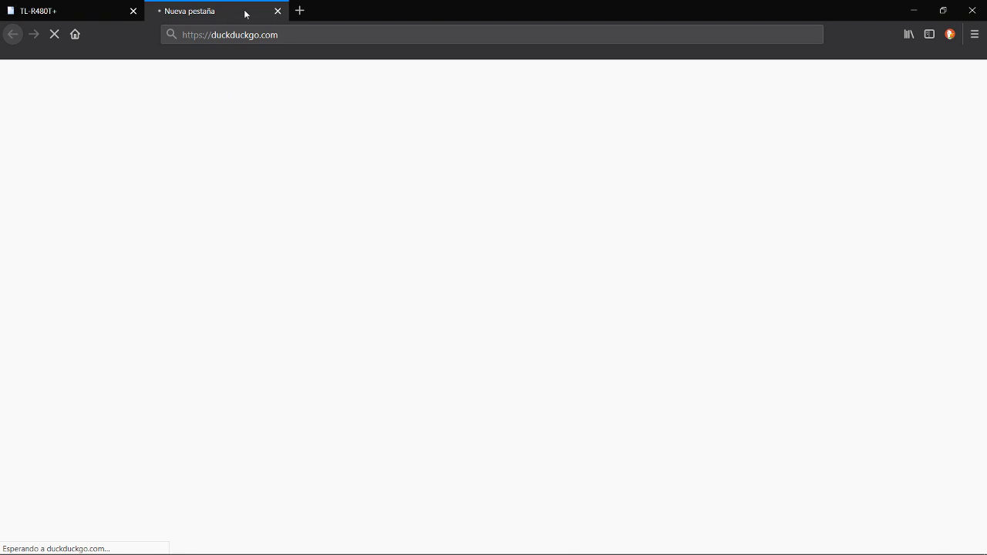
click(297, 11)
text(google.com)
key(Return)
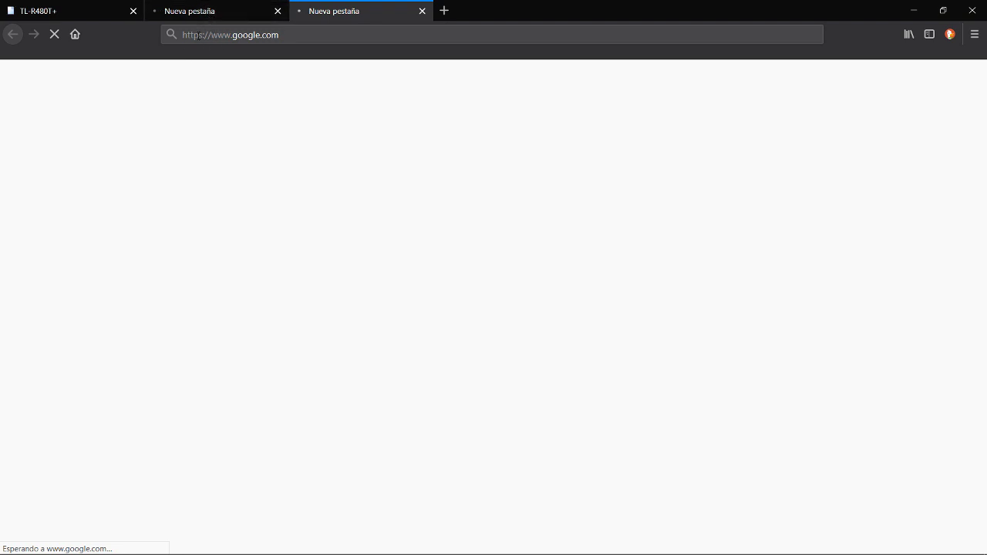
click(65, 13)
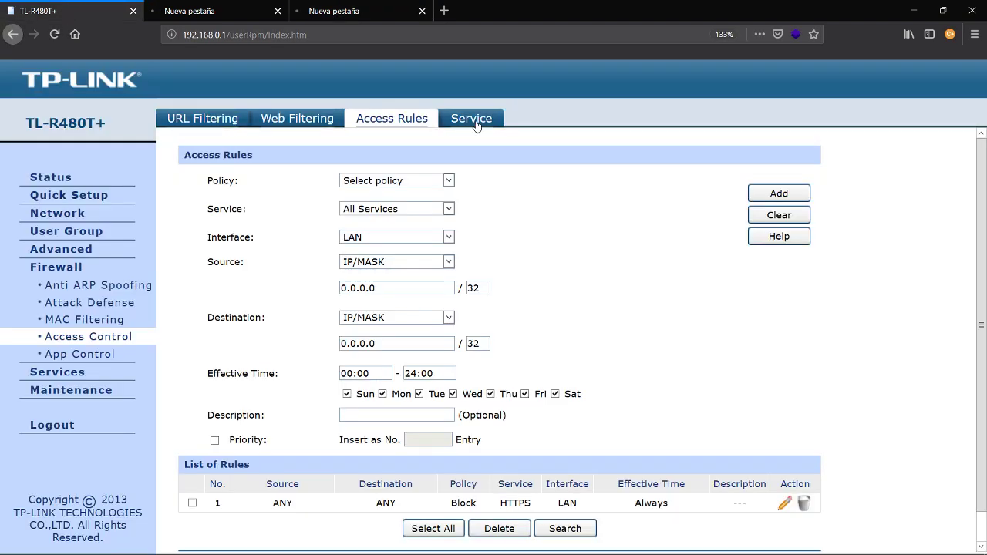
click(224, 10)
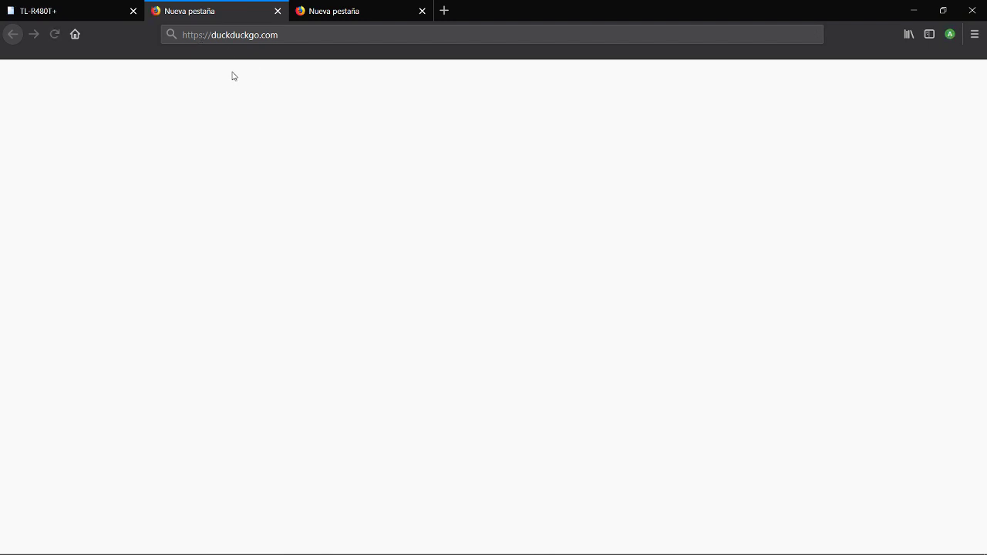
click(326, 9)
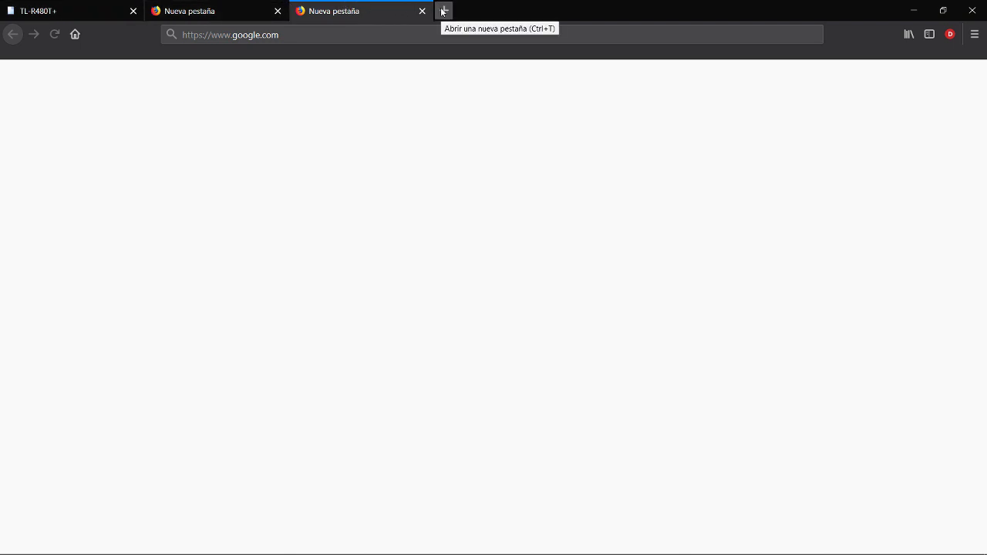
Step: Return to the router page and start a new service entry named remoto
click(72, 8)
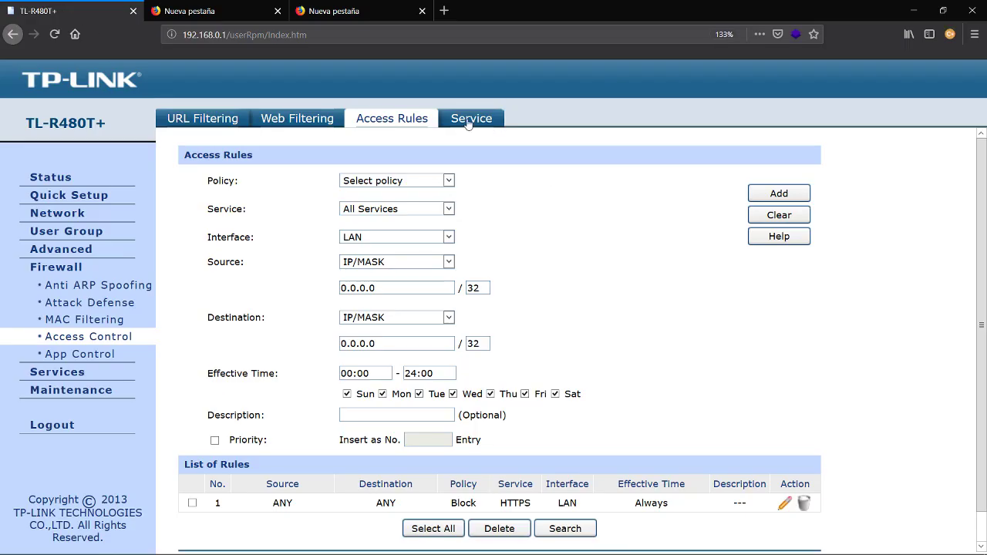
click(468, 120)
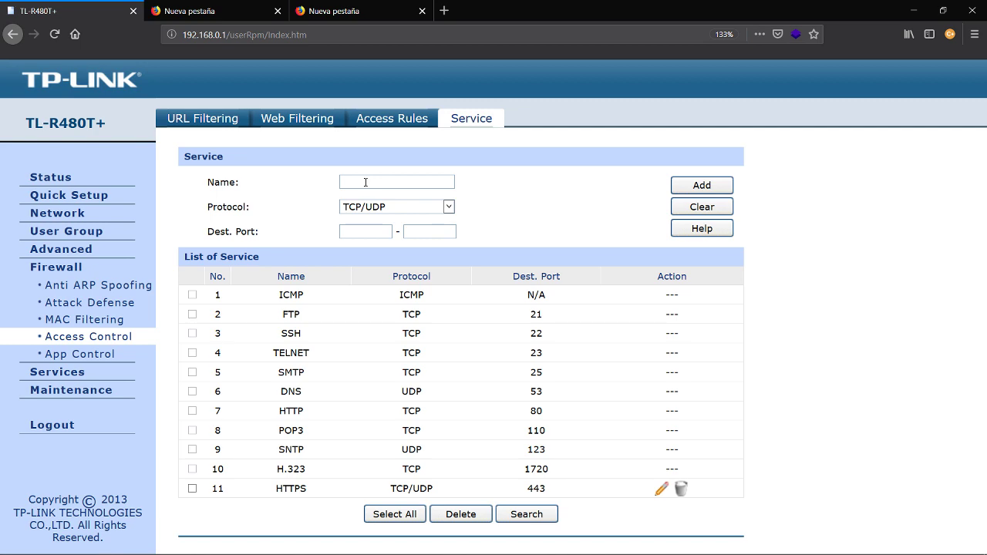
text(remoto)
Step: Connect to servidorws.caja-negra.com.mx with Windows Remote Desktop Connection, then minimize the session
key(super)
text(remo)
key(Return)
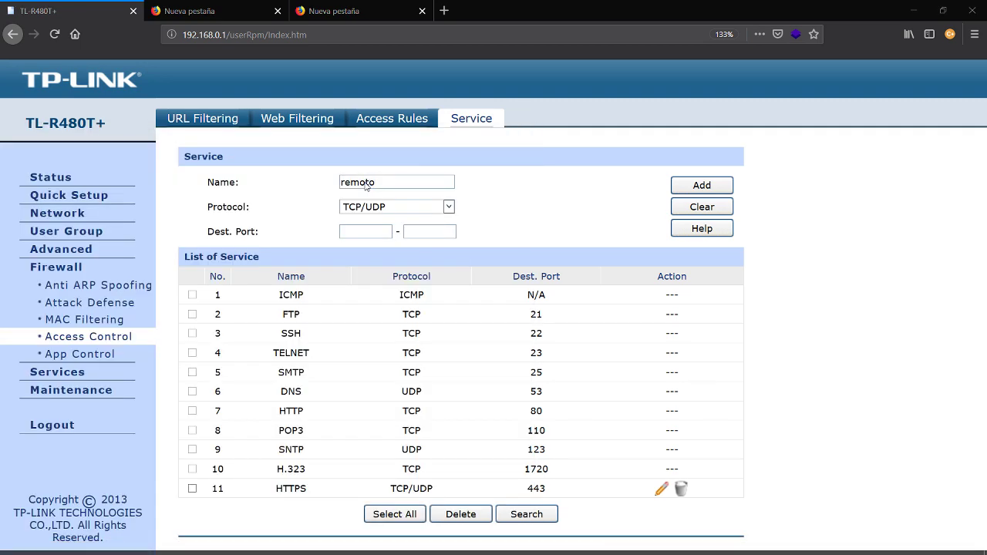
click(566, 179)
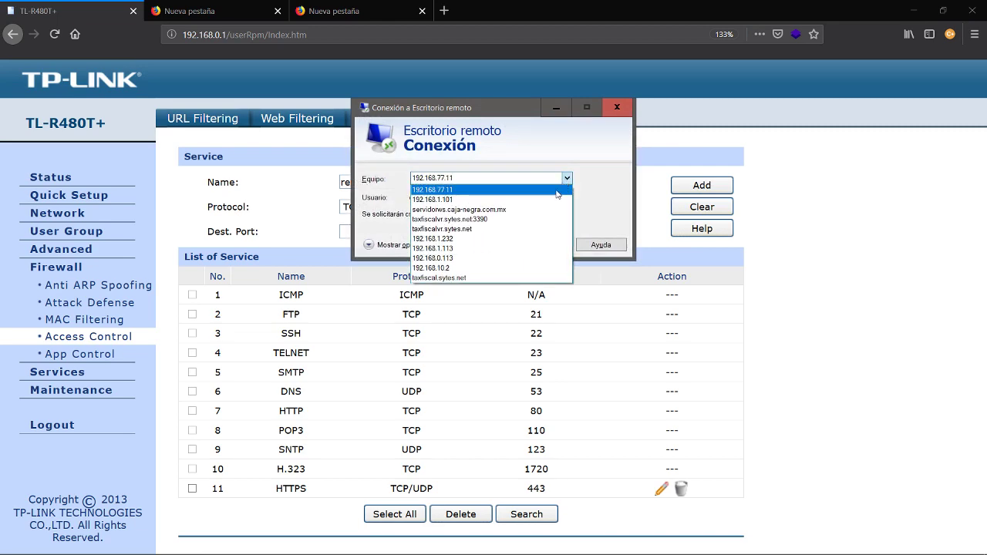
click(532, 216)
click(542, 244)
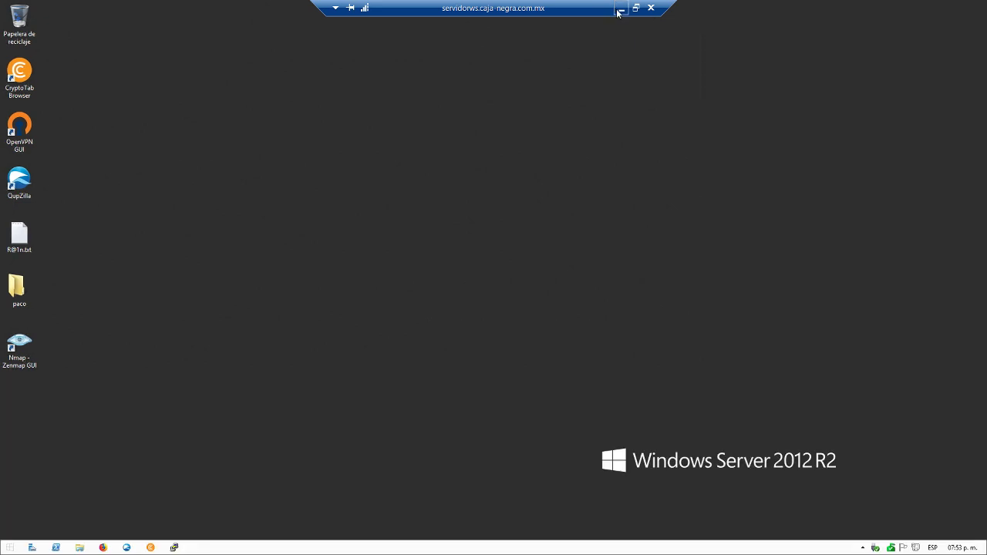
click(620, 10)
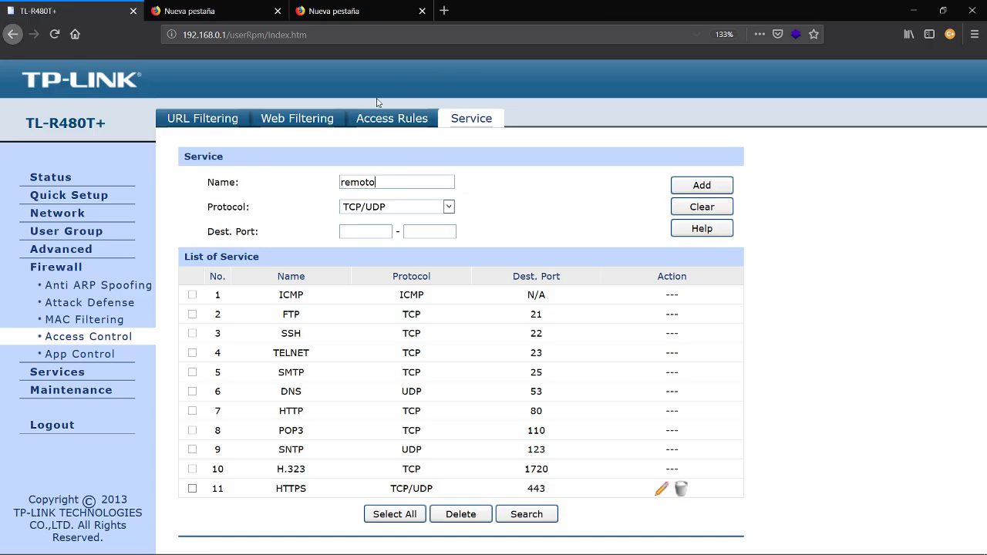
Step: Set the remoto service's destination port to 3389 and add the service
click(366, 230)
text(339)
text(3389)
click(688, 186)
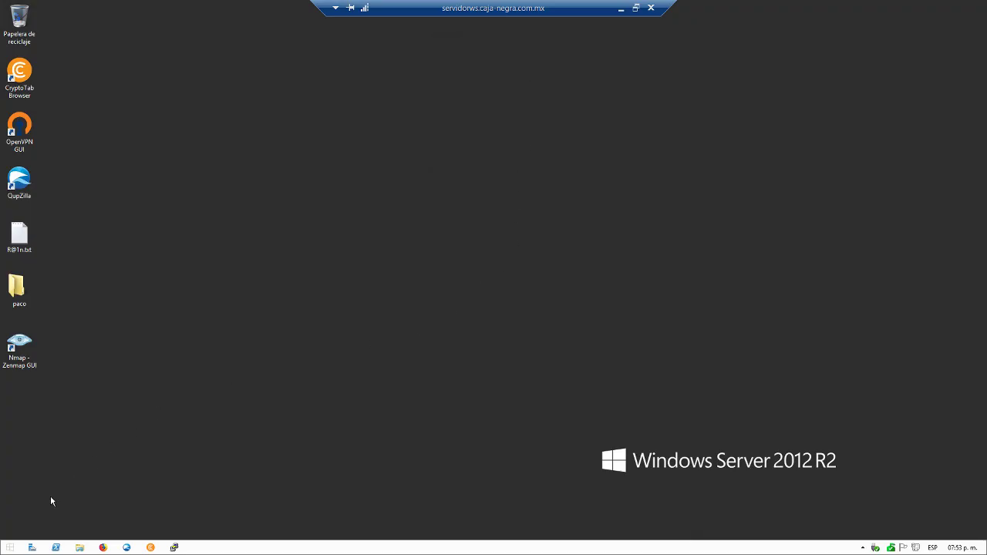
Step: Test the remote server session by opening Windows PowerShell, the file explorer and Internet Explorer
click(10, 547)
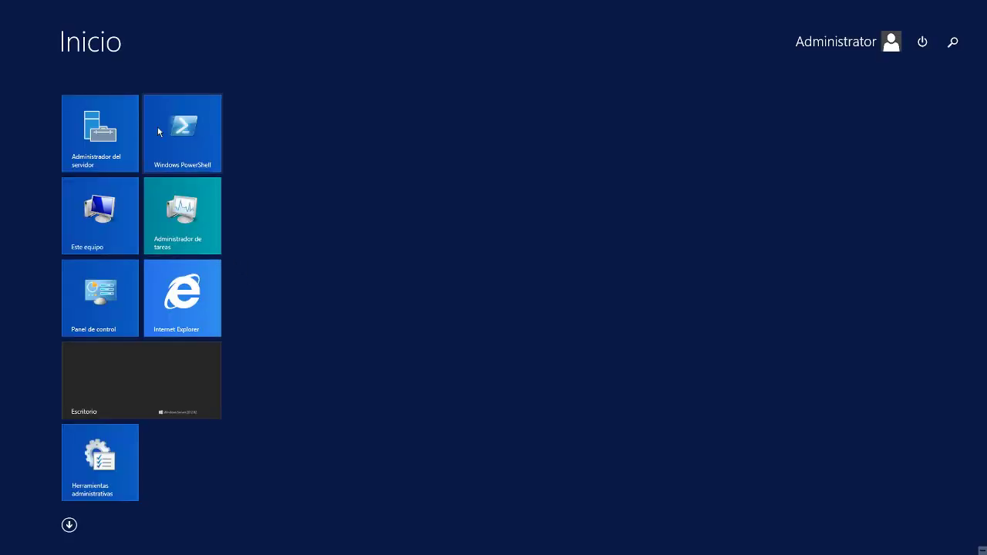
click(170, 142)
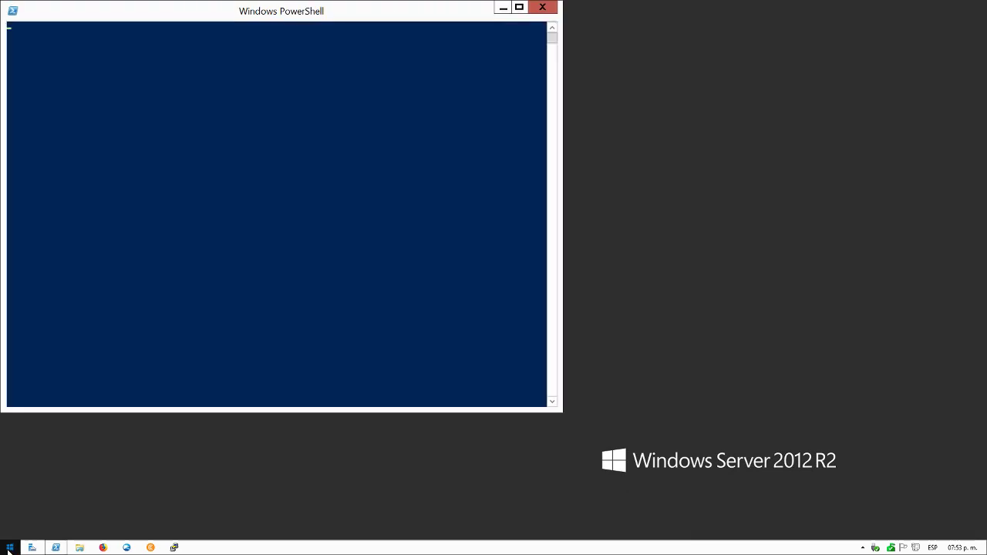
click(10, 548)
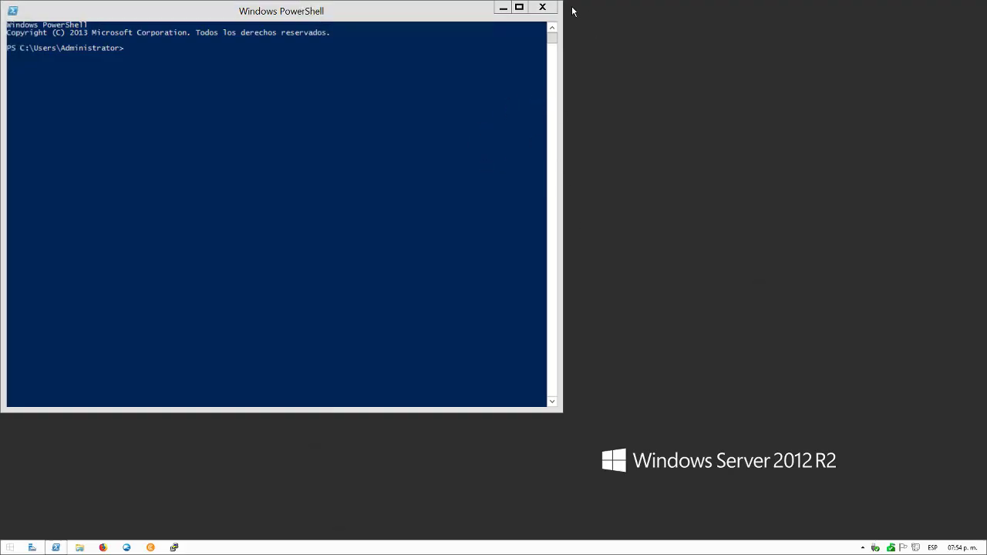
key(super+e)
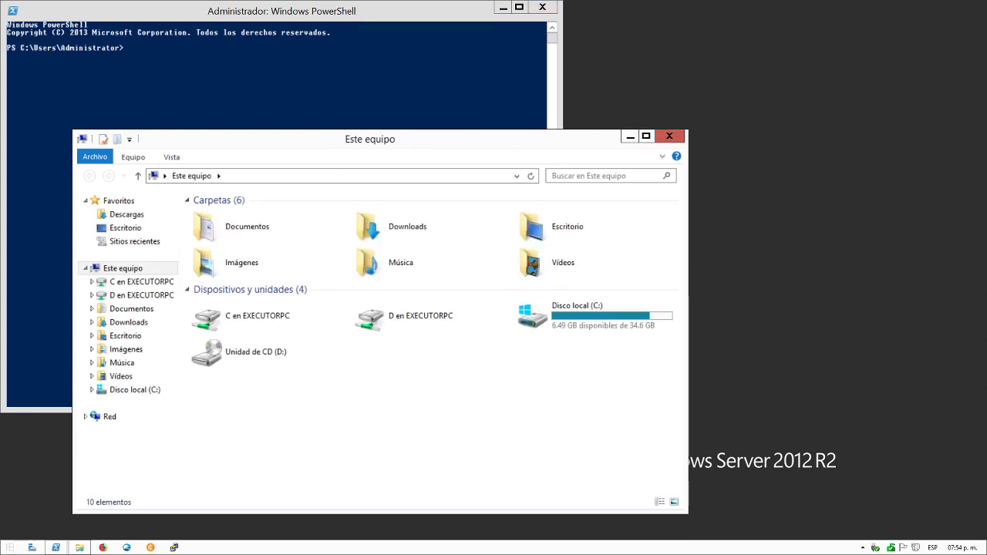
key(super)
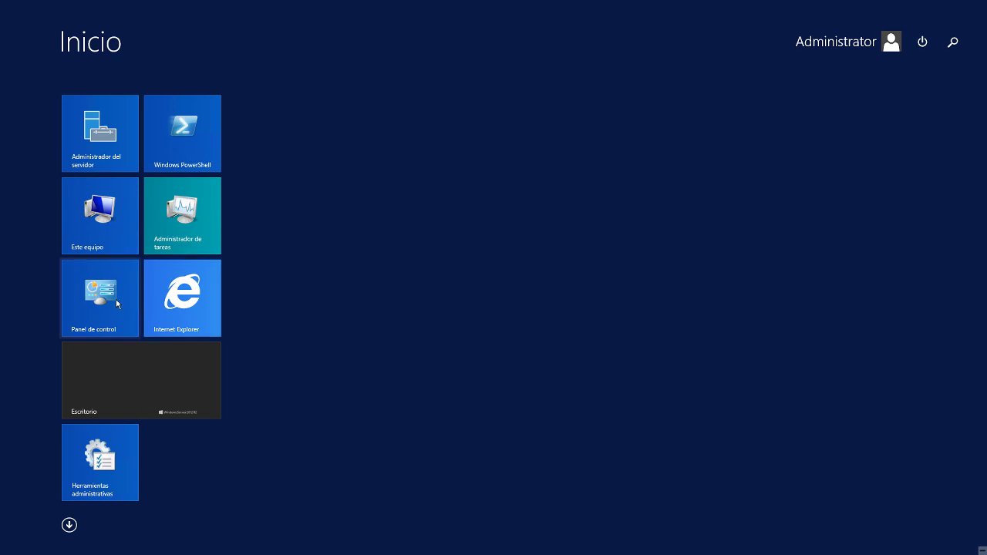
click(194, 298)
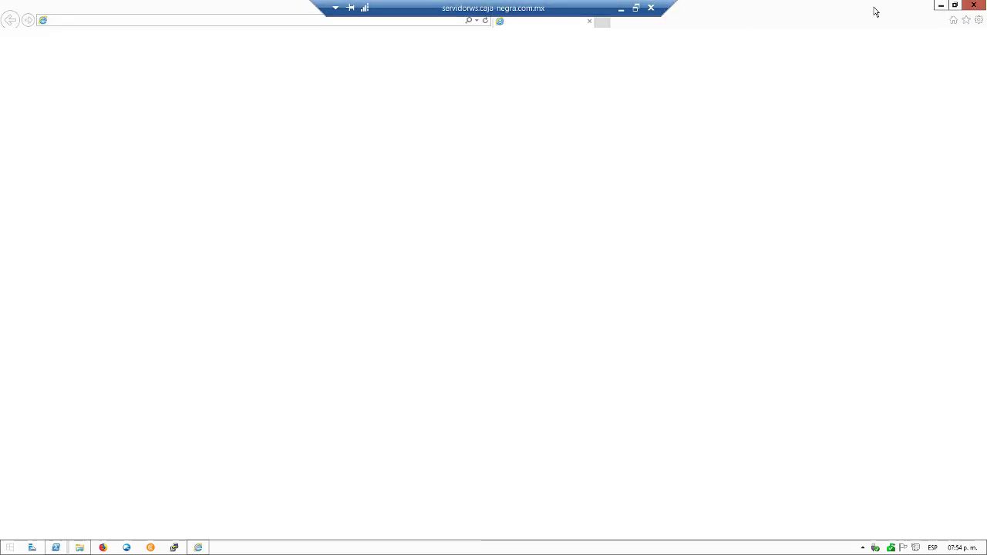
Step: Close Internet Explorer and the file explorer on the remote server, and disconnect the session
click(976, 5)
click(670, 136)
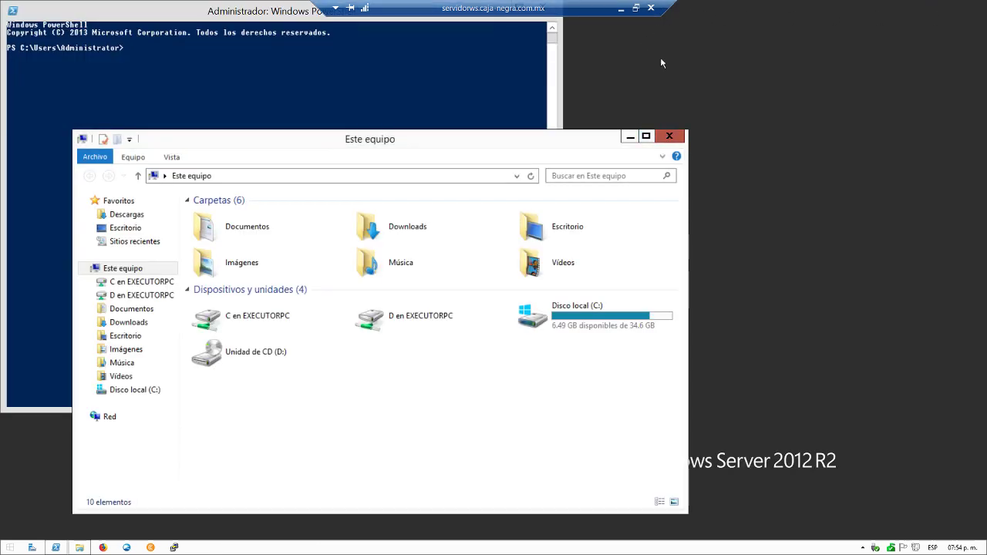
click(651, 7)
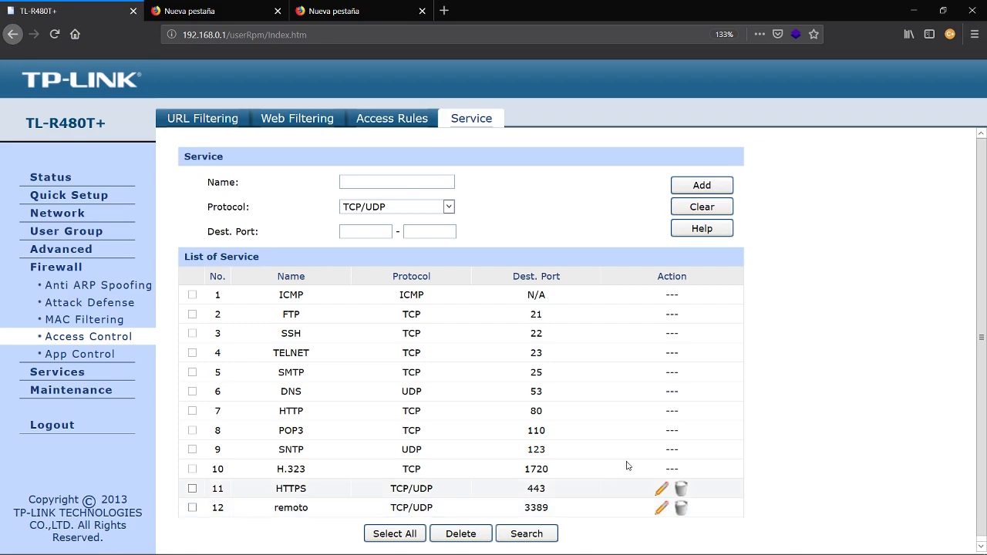
Step: Stop the continuous ping to google.com and close its command prompt window
key(alt+Tab)
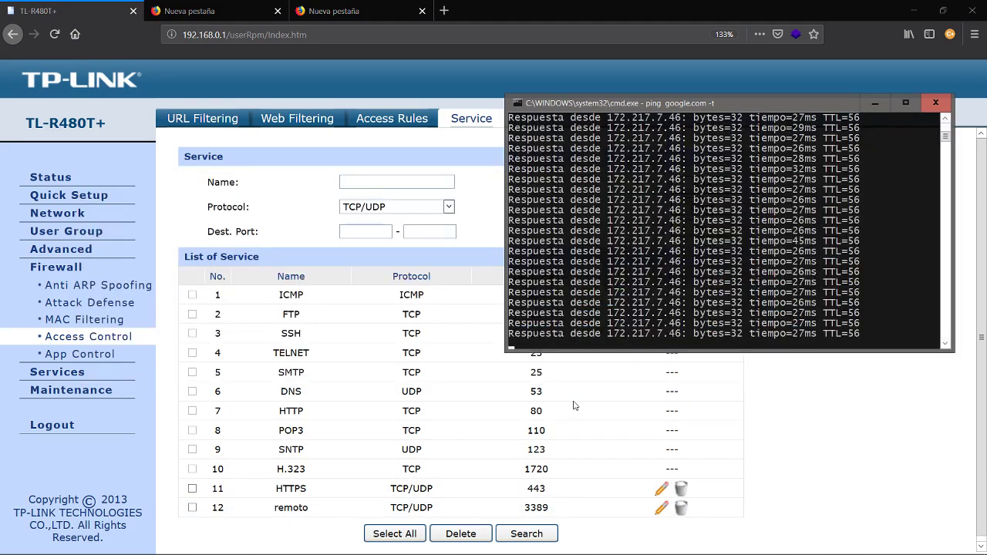
key(ctrl+c)
click(936, 103)
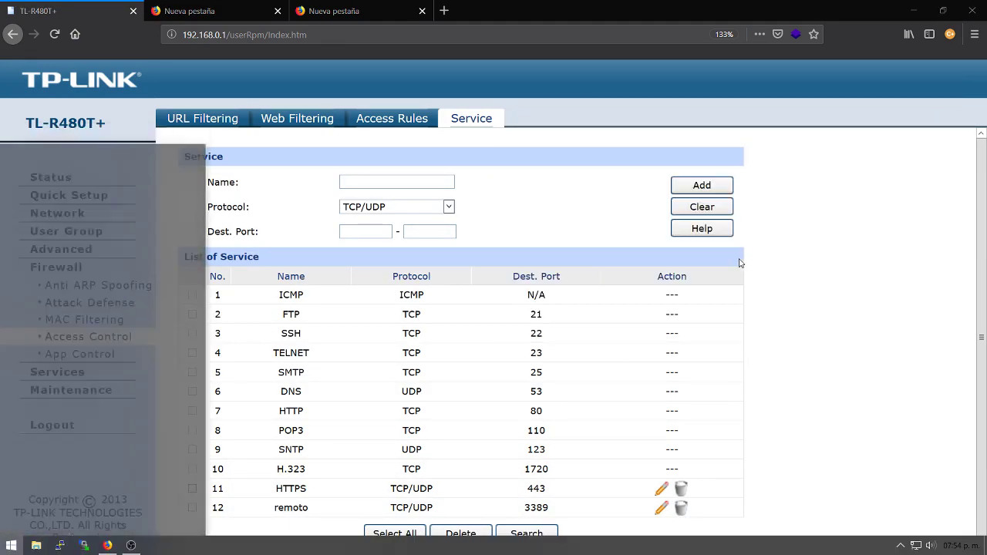
Step: Check remote access by connecting to servidorws.caja-negra.com.mx with Remote Desktop Connection, and disconnect the session
text(remo)
key(Return)
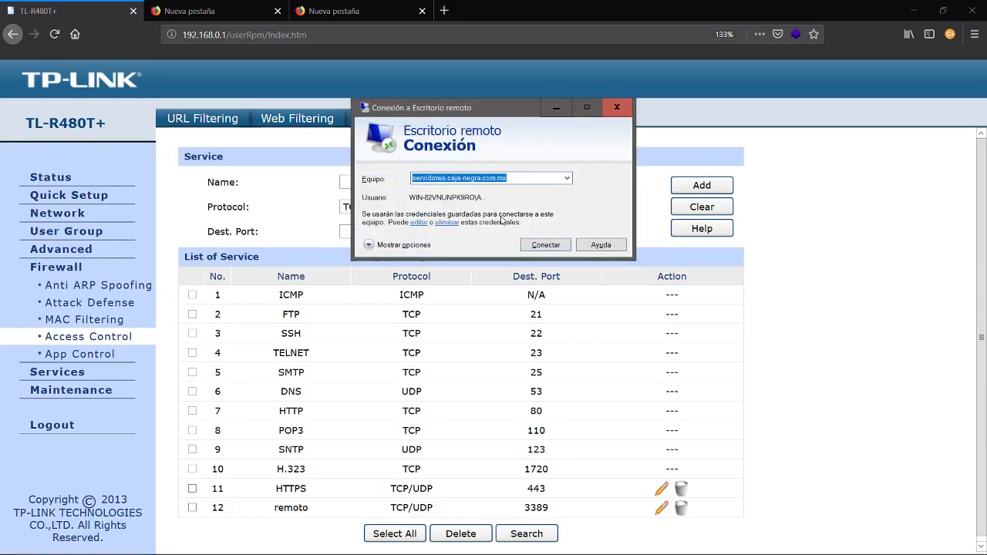
click(532, 244)
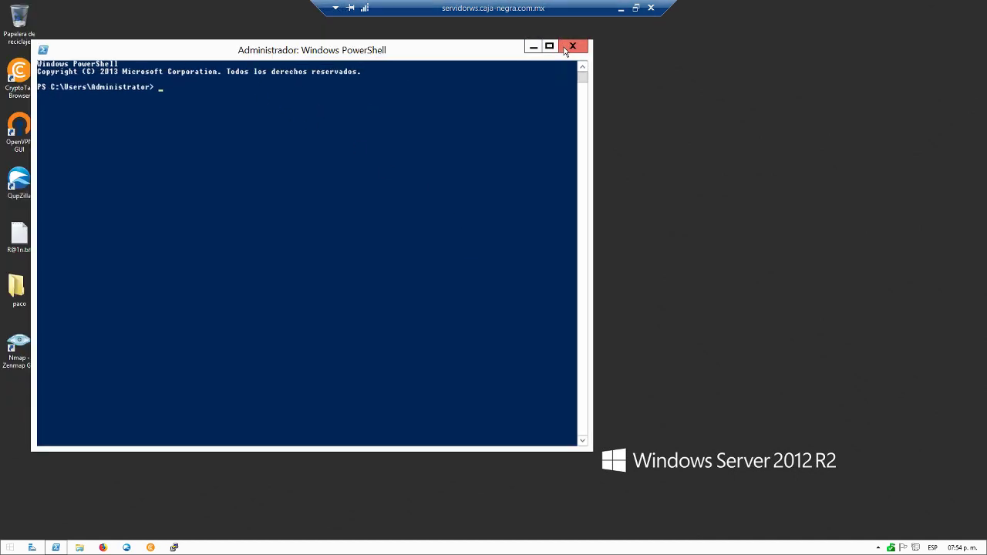
click(650, 9)
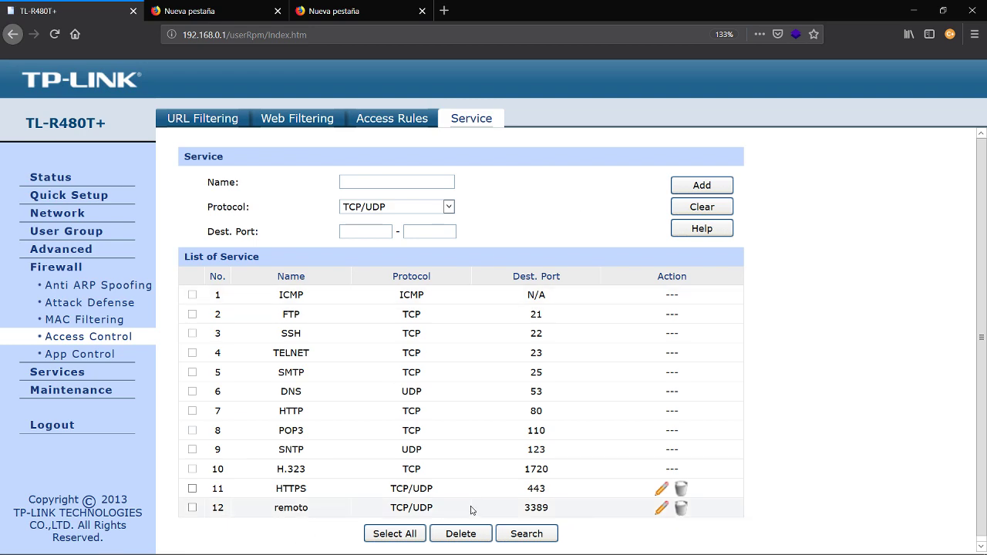
Step: Edit the remoto service so its destination port range ends at 3390, and save the change
click(661, 509)
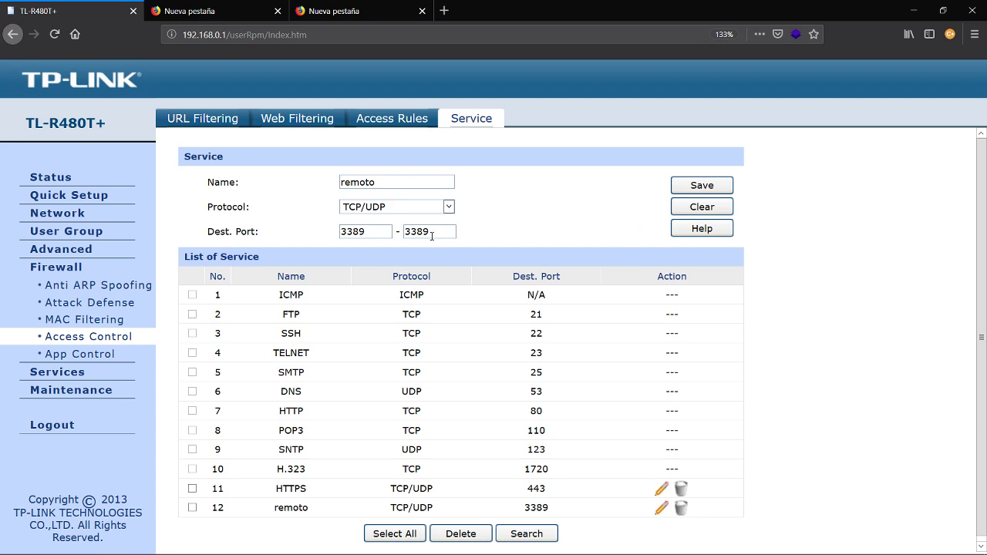
key(BackSpace)
key(BackSpace)
text(90)
click(702, 185)
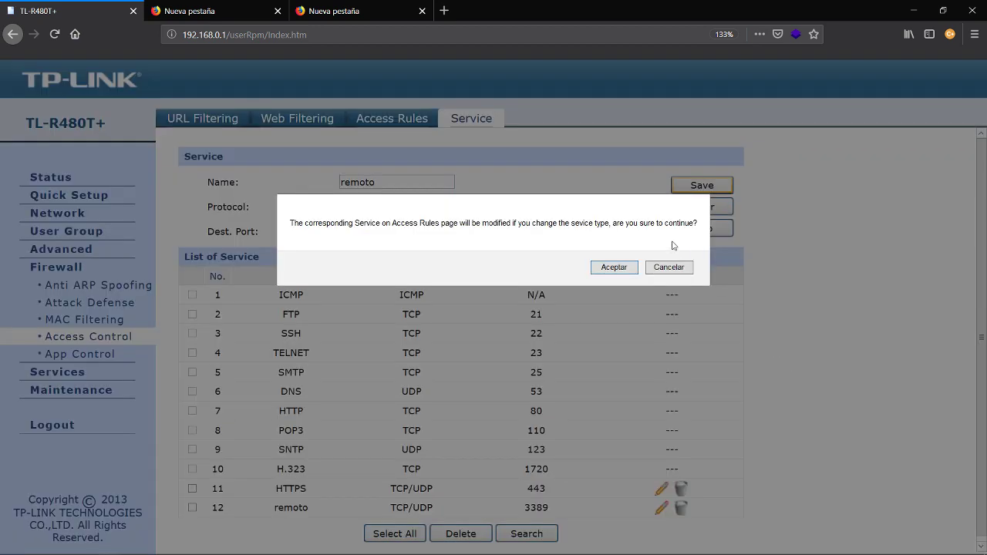
click(625, 266)
key(alt+Tab)
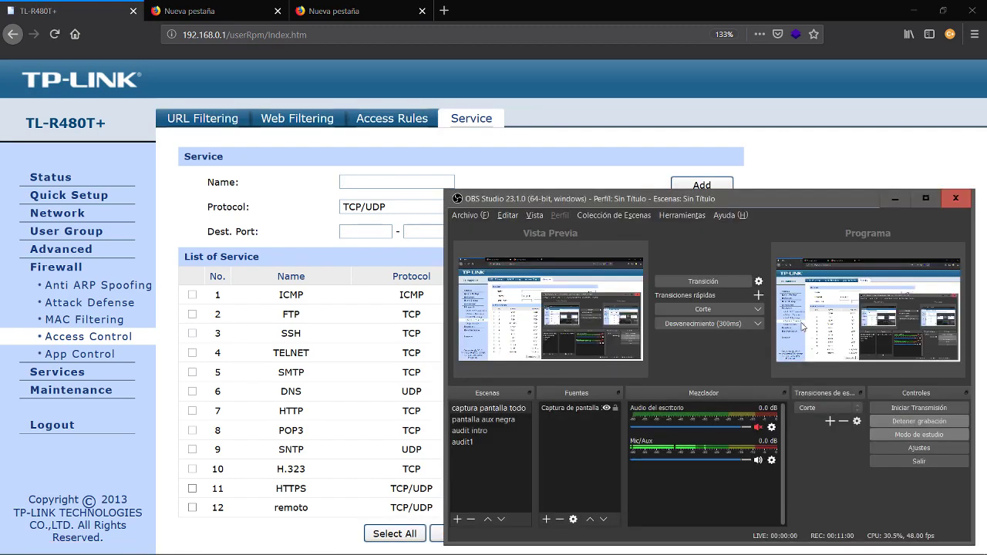
key(alt+Tab)
key(super)
key(super)
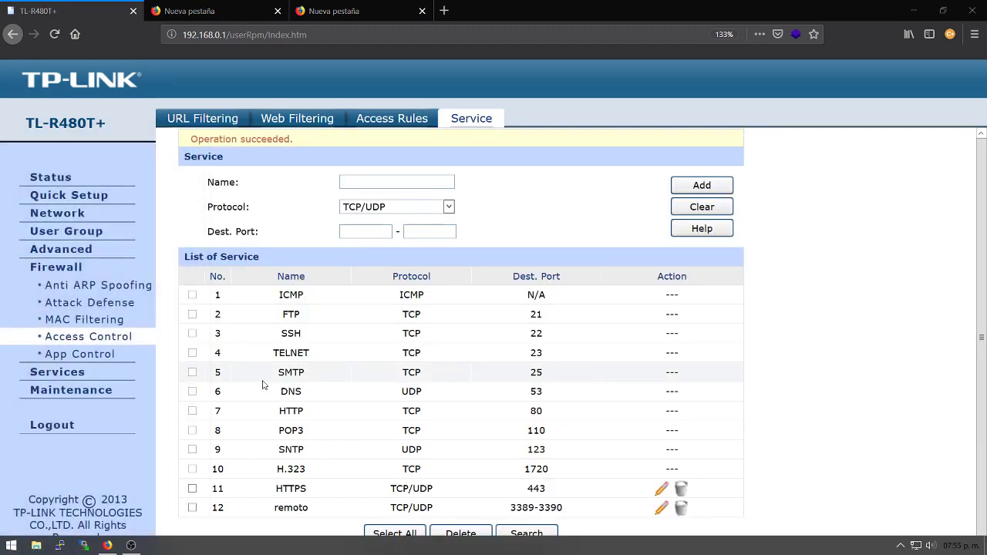
Step: Reconnect to servidorws.caja-negra.com.mx with Remote Desktop Connection and minimize the session
key(super)
text(remo)
key(Return)
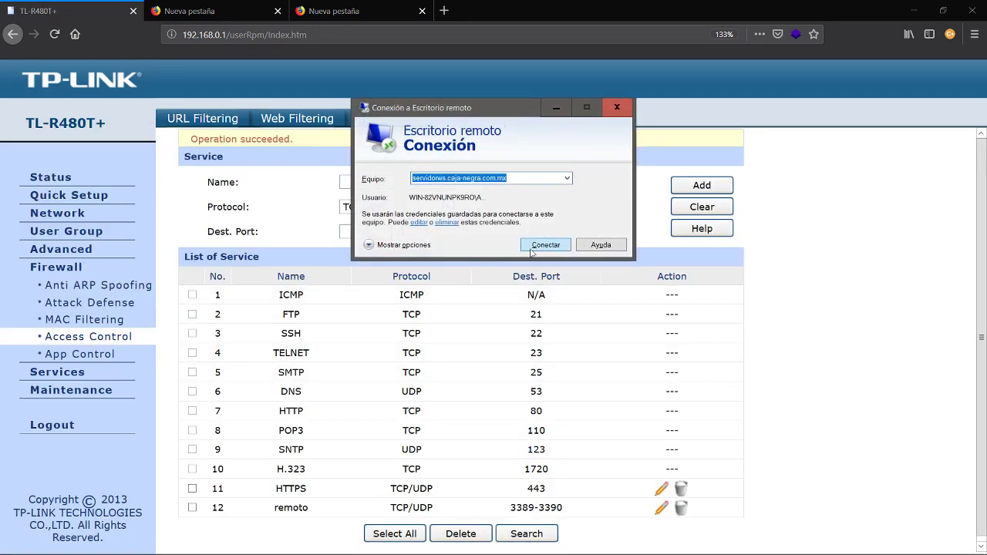
click(547, 248)
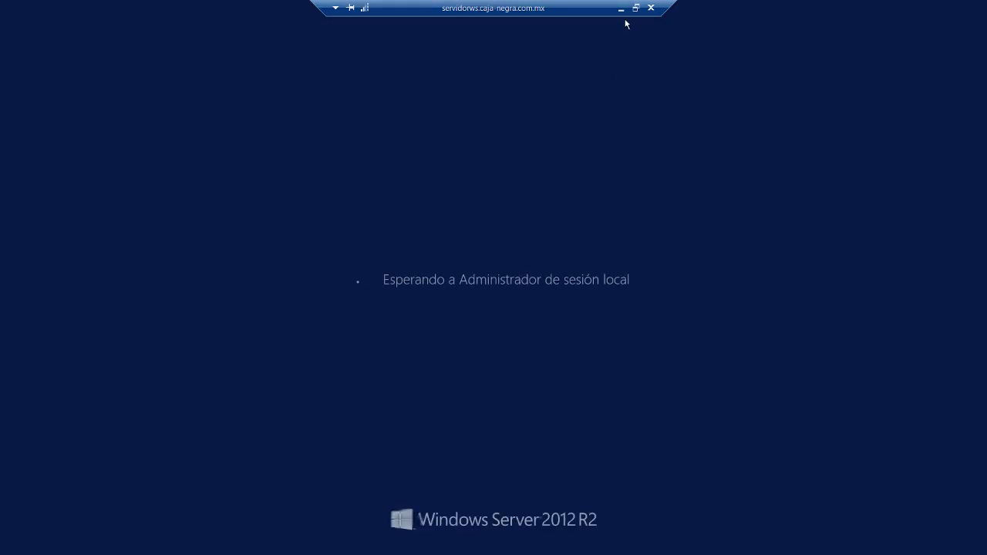
click(621, 8)
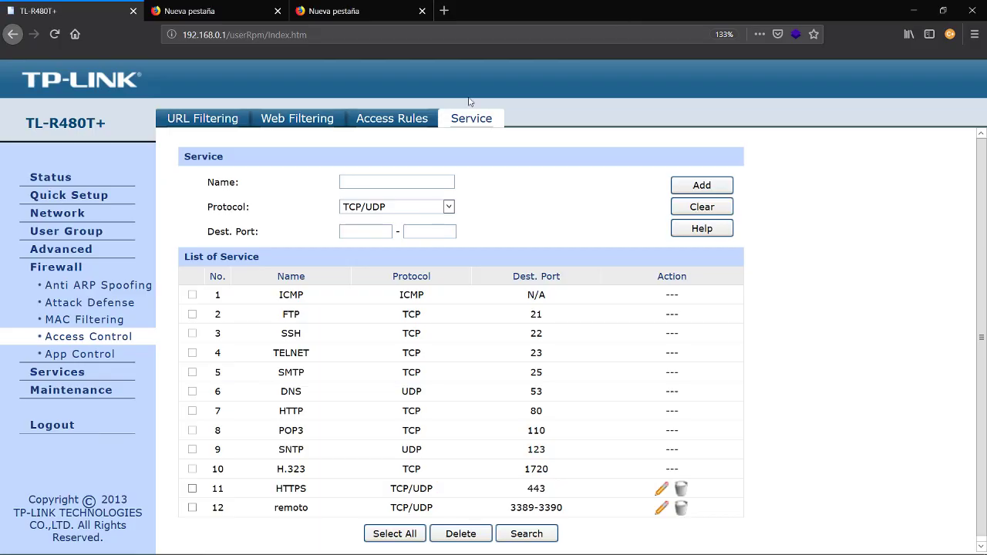
Step: Change the HTTPS block rule in the access rules to use the remoto service, and save it
click(390, 126)
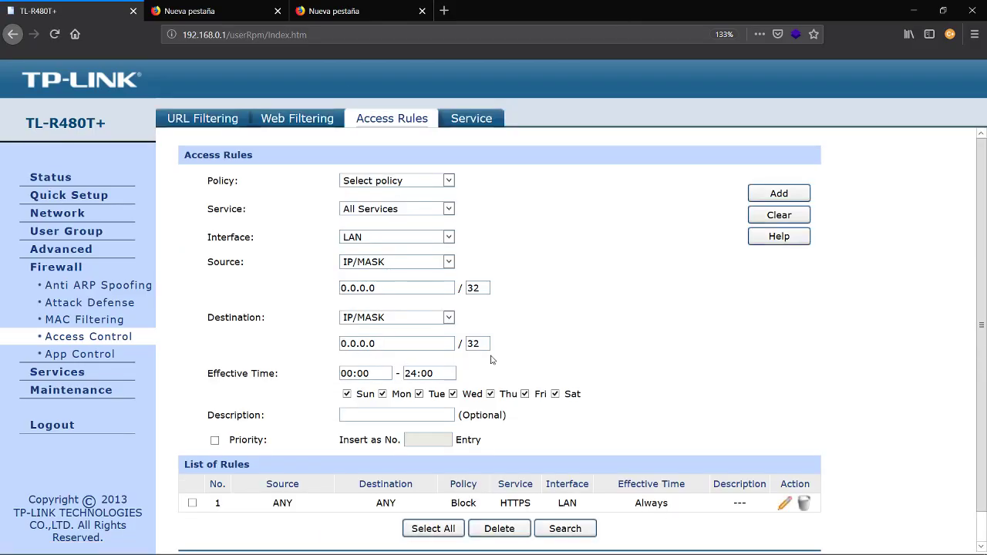
scroll(491, 360, down, 1)
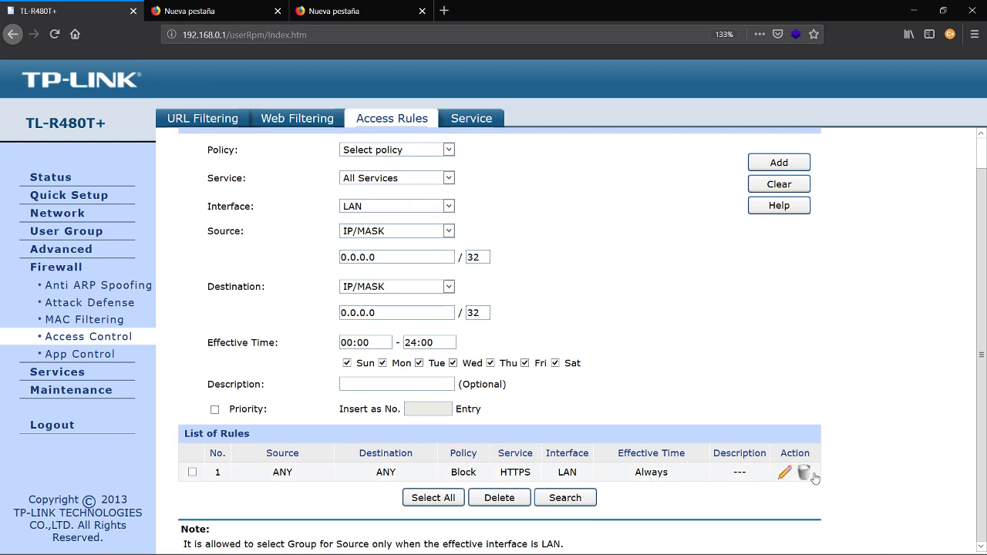
click(785, 472)
click(440, 213)
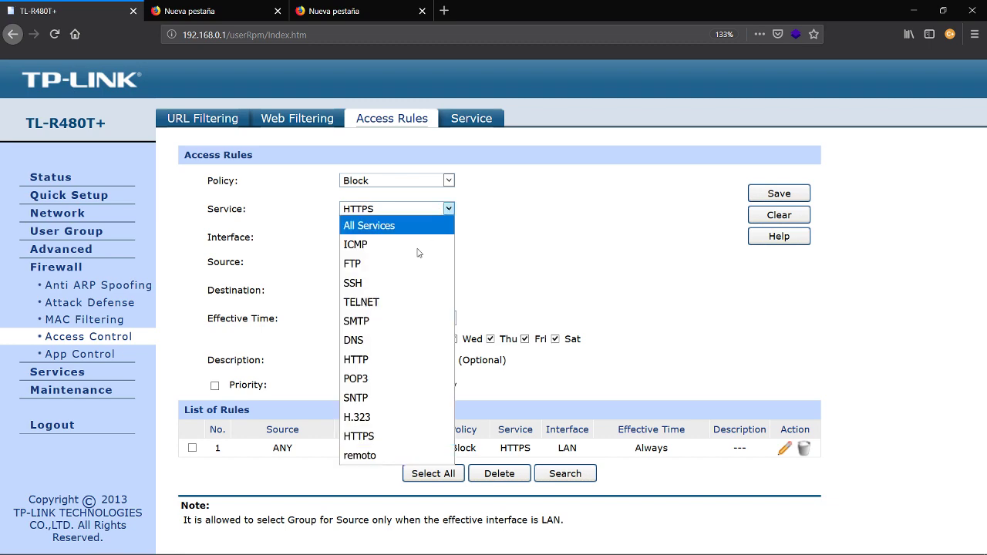
click(377, 451)
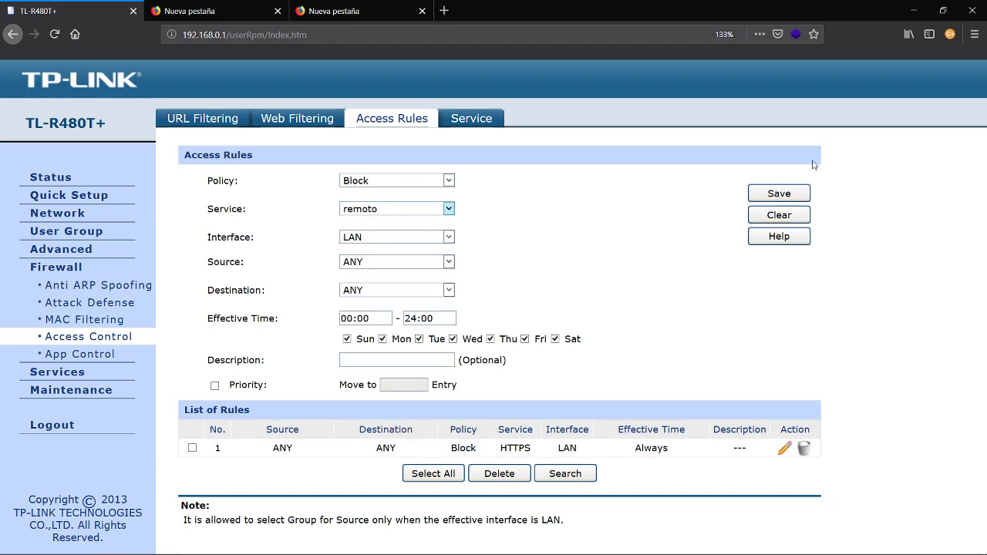
click(778, 193)
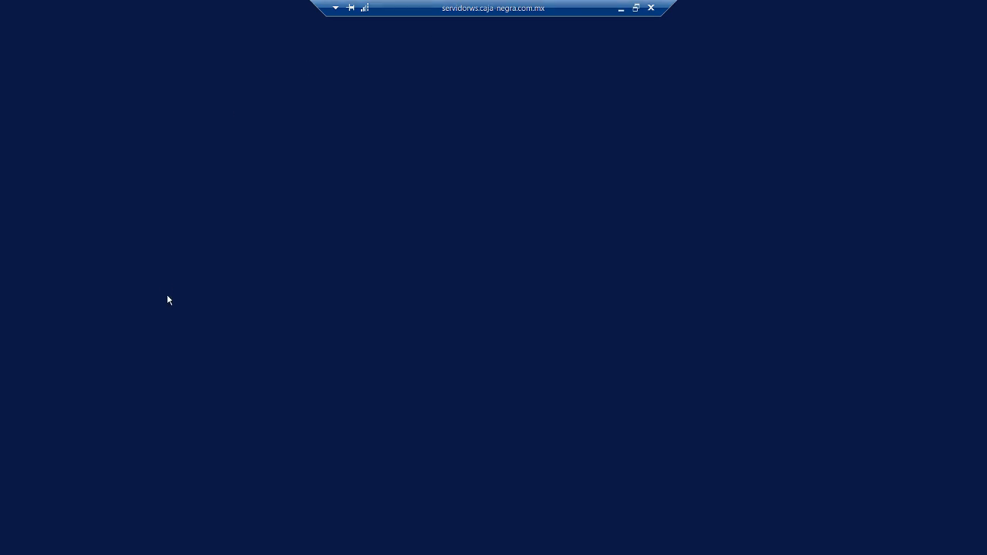
Step: Disconnect the open remote session and test the block by trying to reconnect to servidorws.caja-negra.com.mx, then close Remote Desktop Connection
click(651, 8)
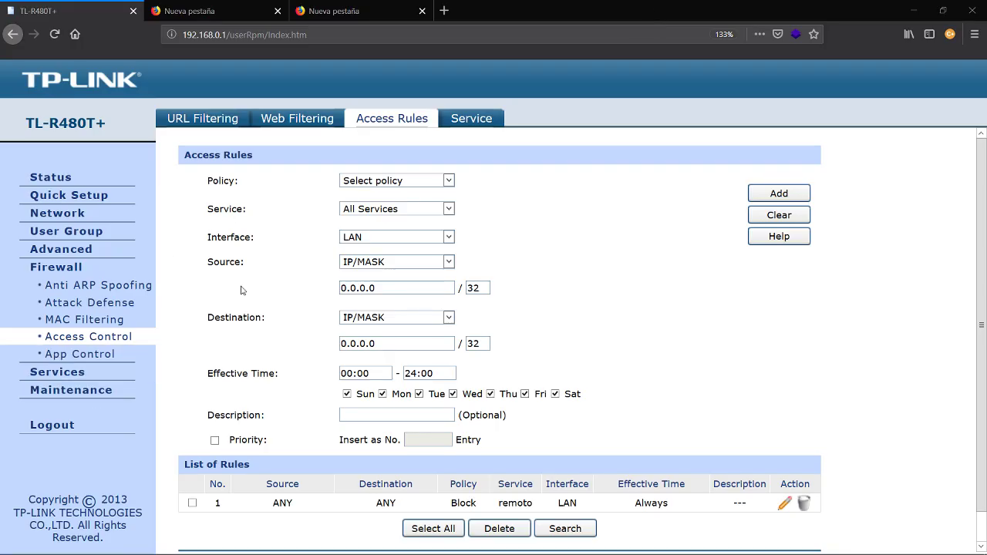
key(super)
text(remo)
key(Return)
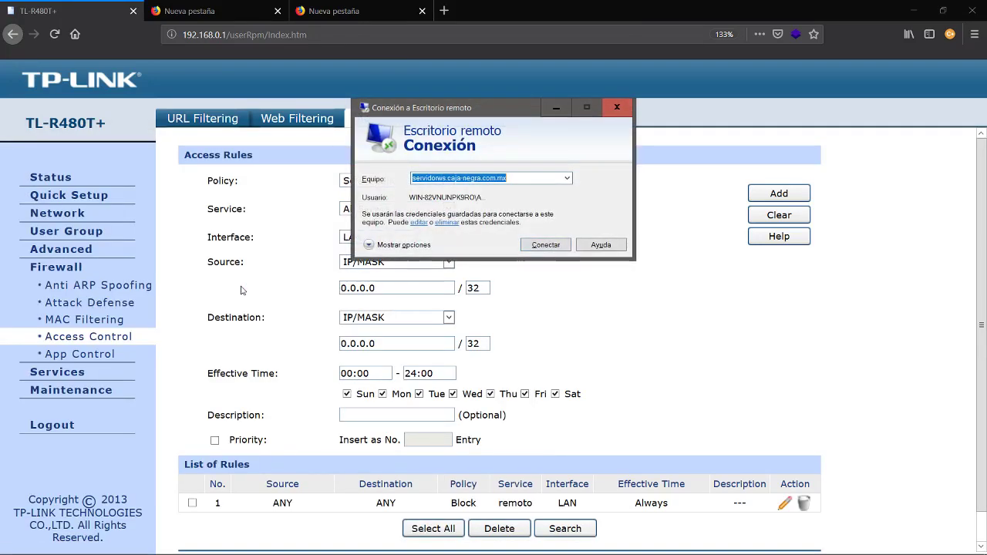
key(Return)
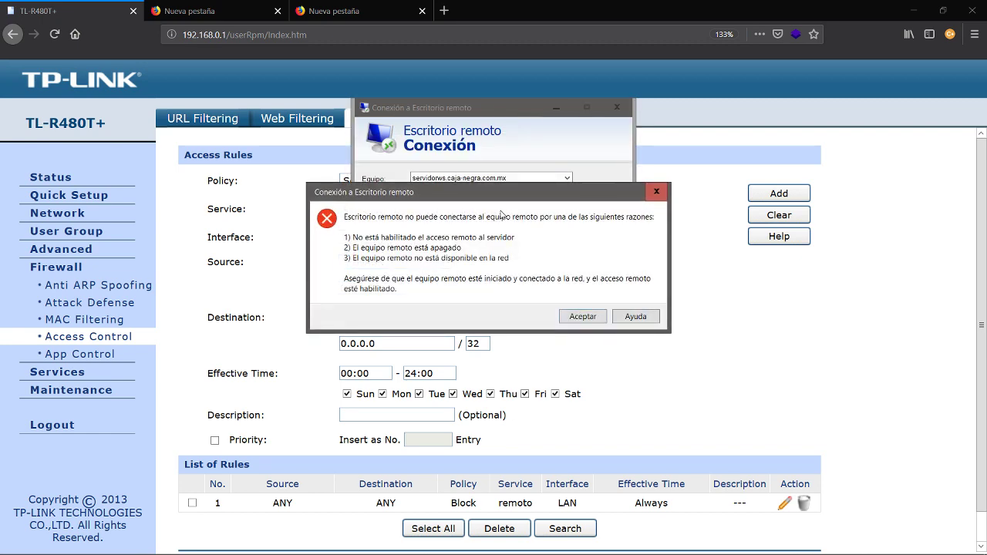
click(581, 316)
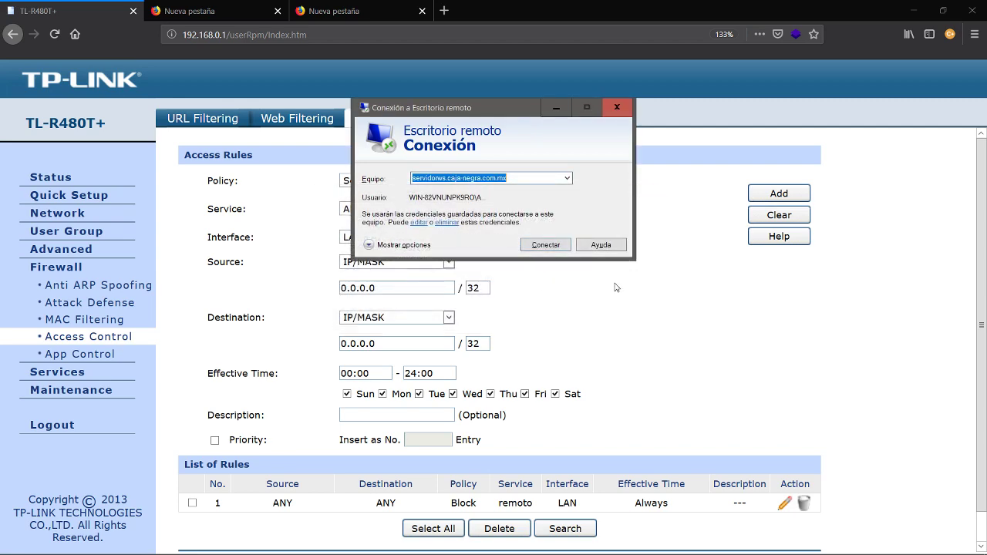
click(617, 107)
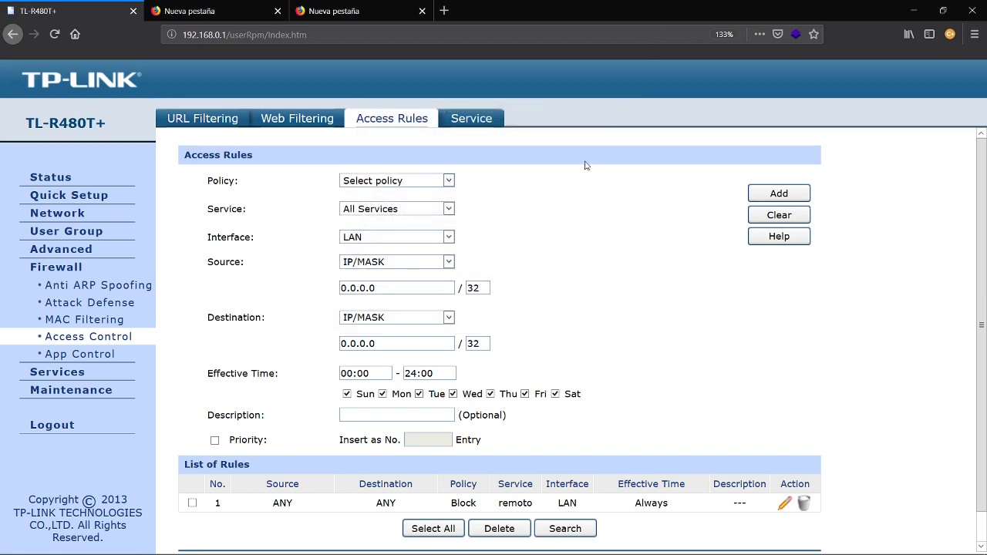
Step: Delete the remoto block rule from the access rules and remove the HTTPS and remoto custom services
click(805, 503)
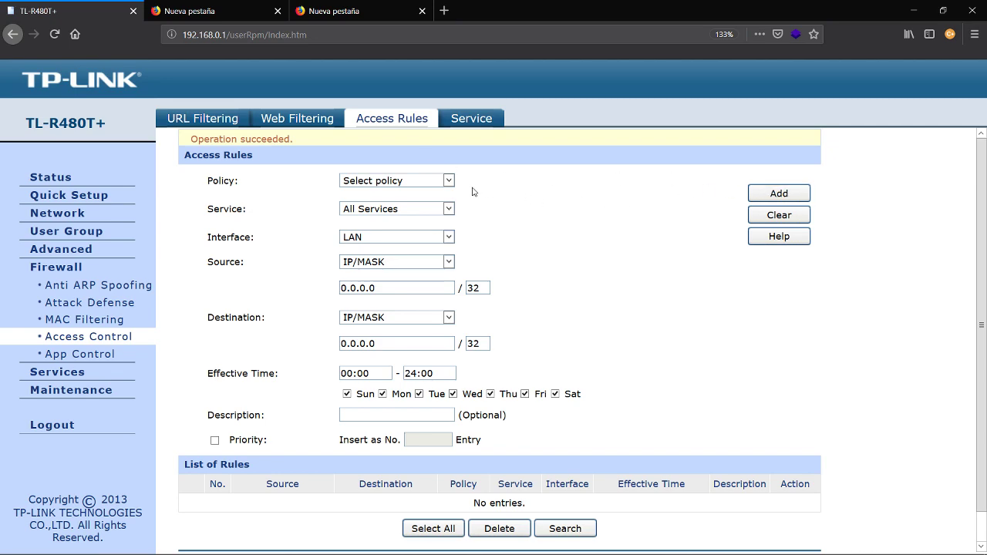
click(458, 121)
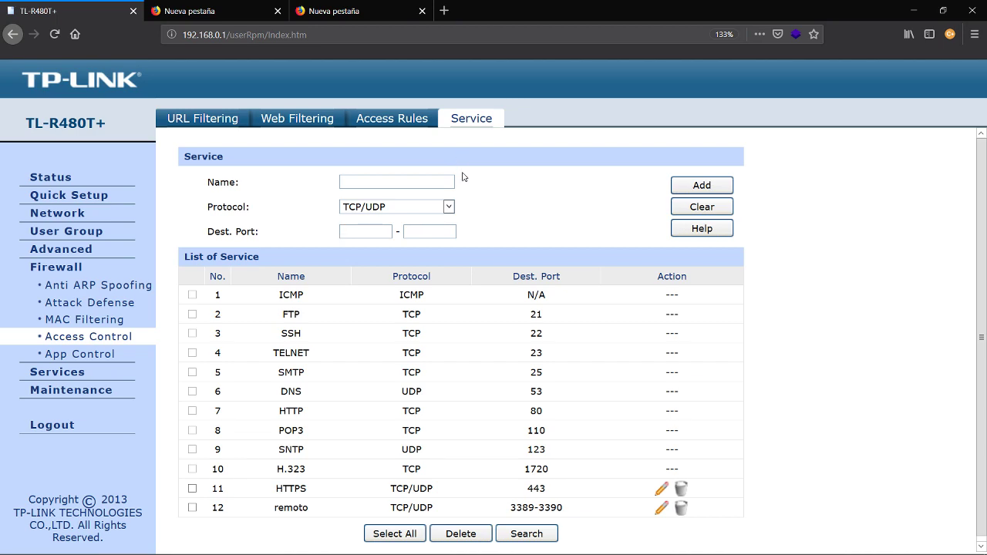
click(681, 489)
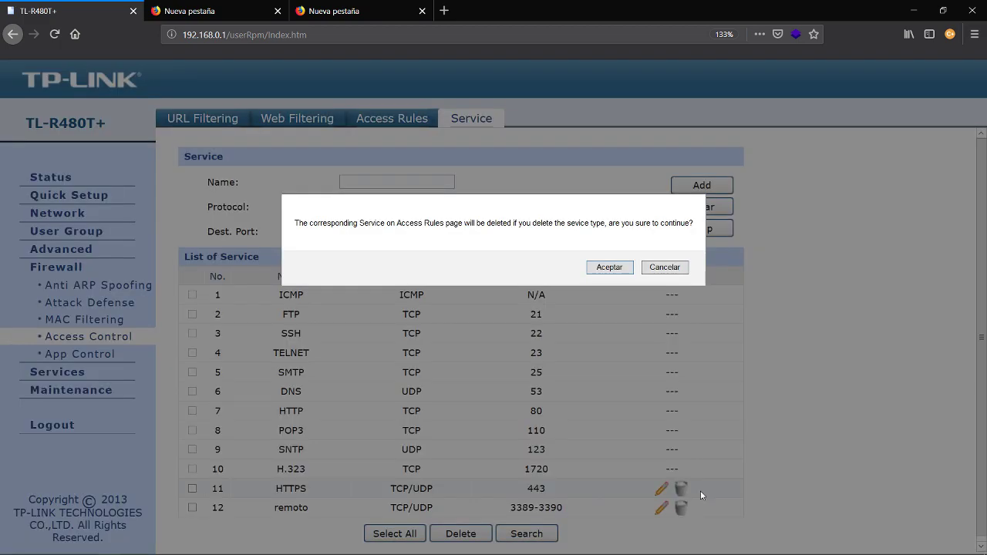
click(609, 268)
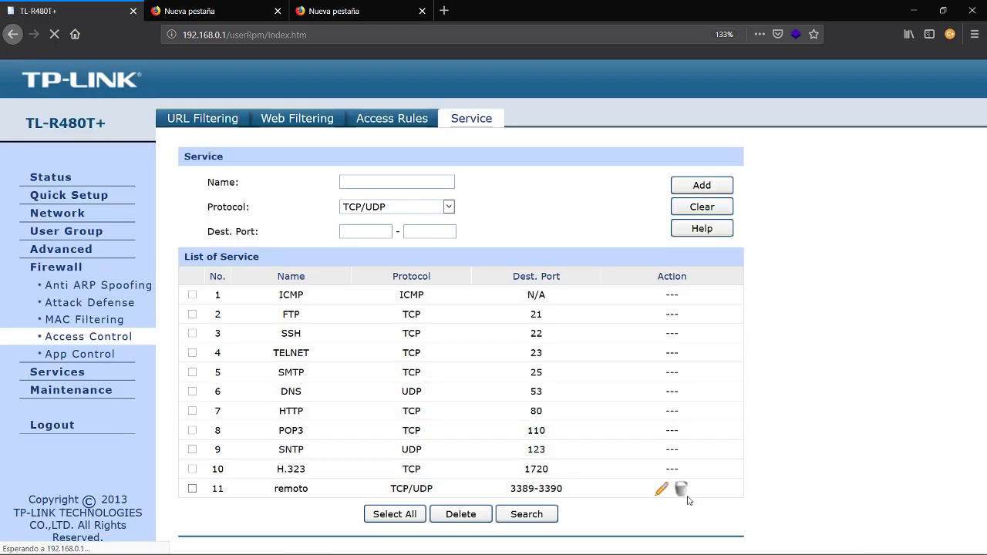
click(681, 490)
click(668, 265)
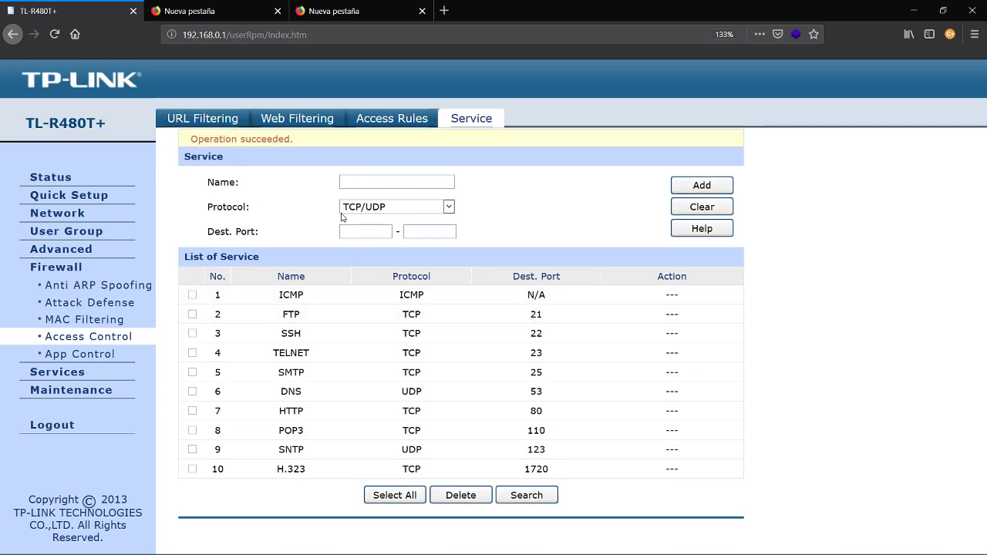
Step: Check the router's list of access rules, and switch to OBS Studio
click(368, 123)
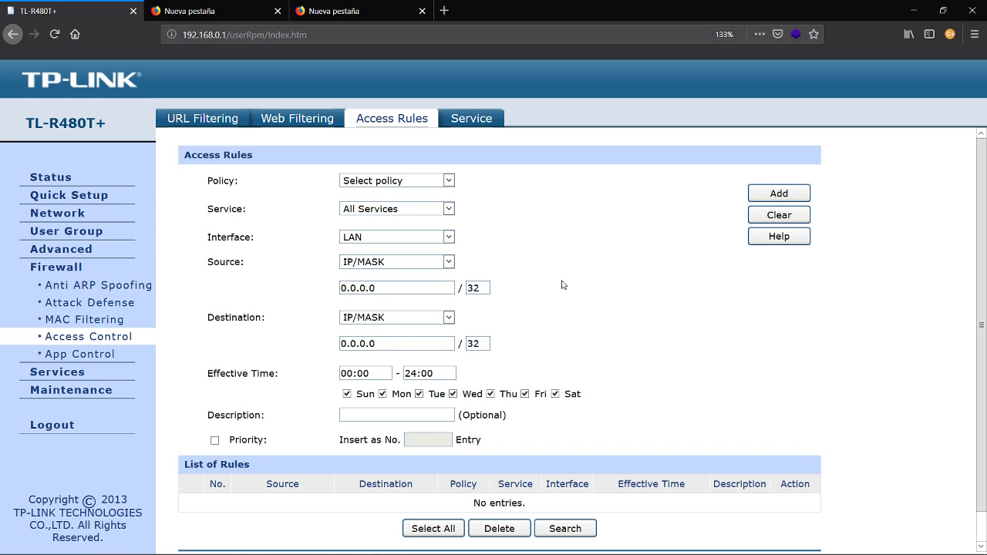
key(alt+Tab)
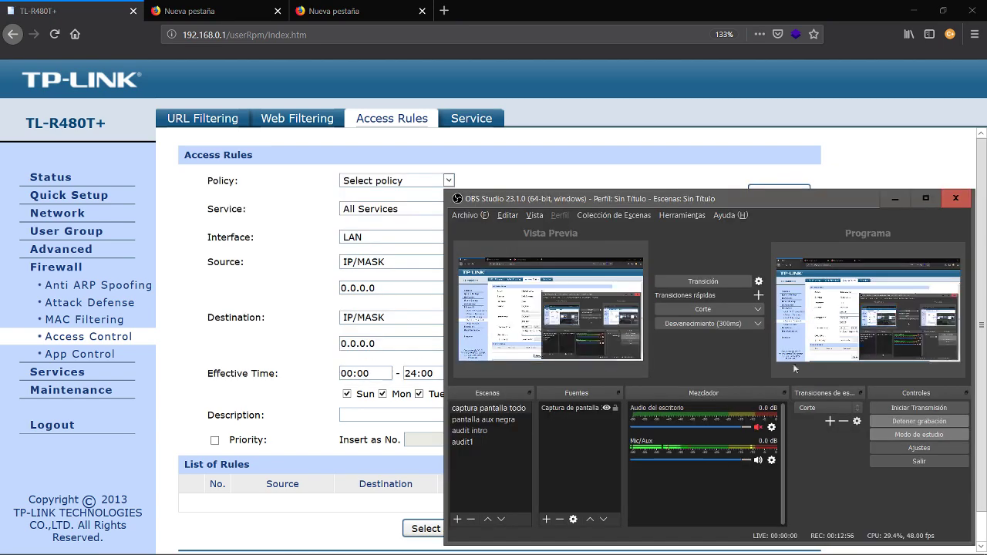